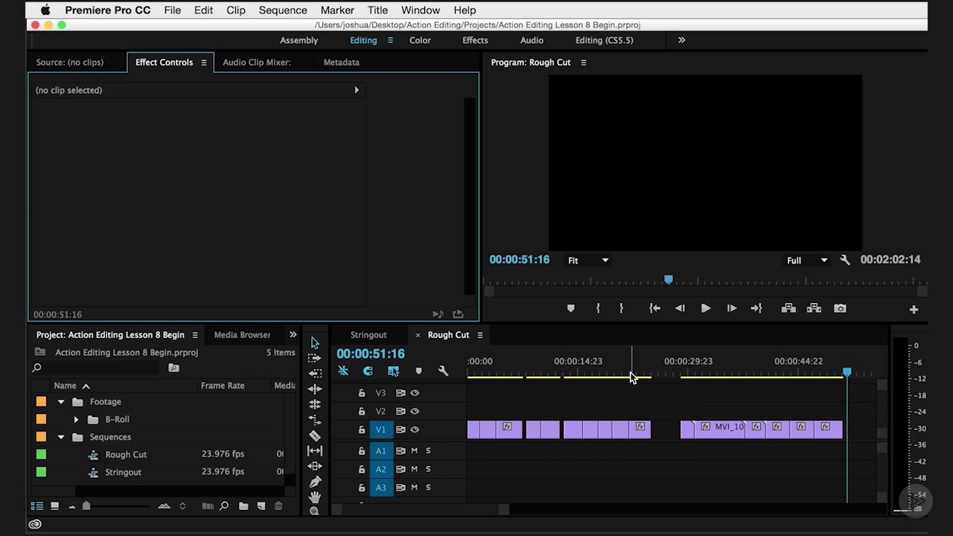
# Scrub through the clips and gaps of the Rough Cut sequence and return the playhead to 00:00:00:00.
pyautogui.scroll(3, 562, 266)
pyautogui.moveTo(557, 277); pyautogui.dragTo(455, 273)
pyautogui.moveTo(480, 371); pyautogui.dragTo(824, 386)
pyautogui.press('-')
pyautogui.press('-')
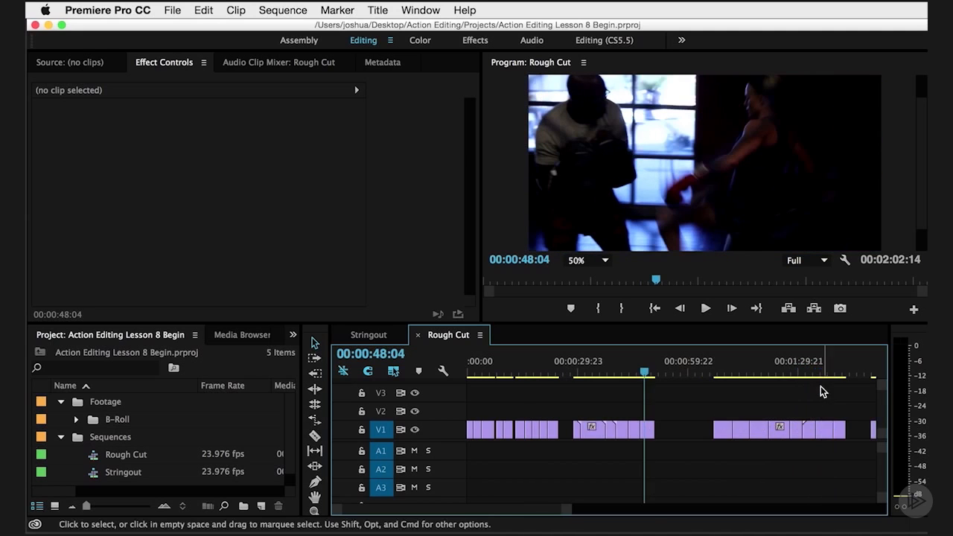
pyautogui.moveTo(606, 372); pyautogui.dragTo(441, 371)
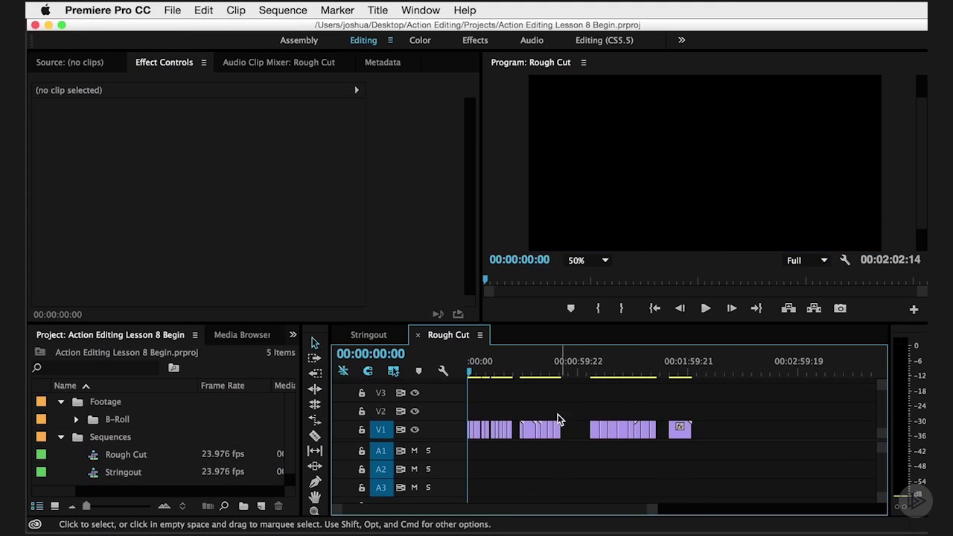
pyautogui.press('=')
pyautogui.press('=')
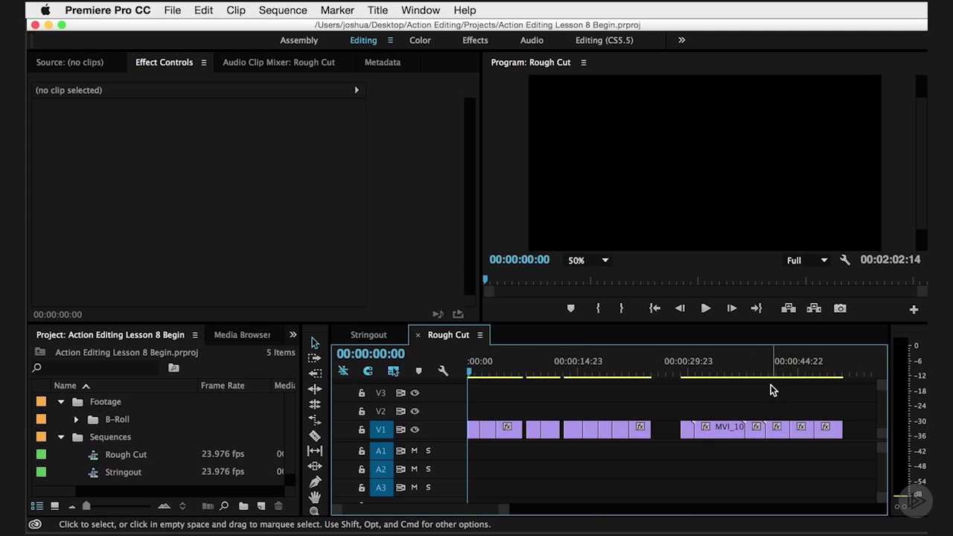
pyautogui.click(477, 368)
pyautogui.moveTo(478, 373); pyautogui.dragTo(574, 370)
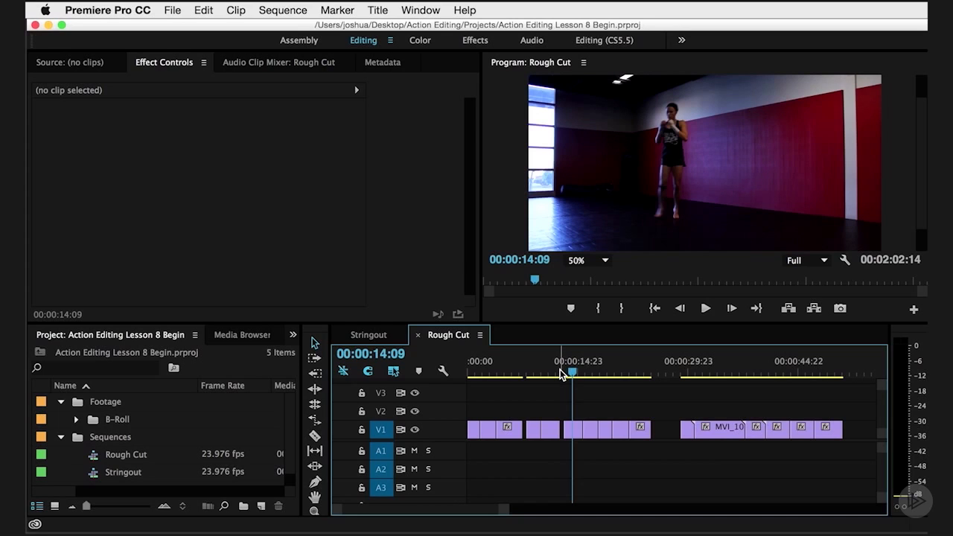
pyautogui.hscroll(2, 560, 370)
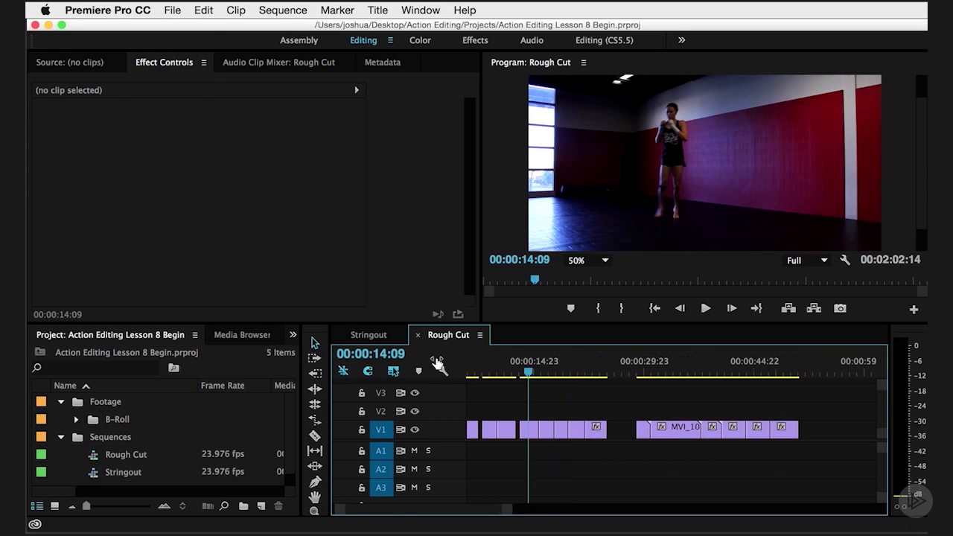
pyautogui.moveTo(547, 370); pyautogui.dragTo(428, 371)
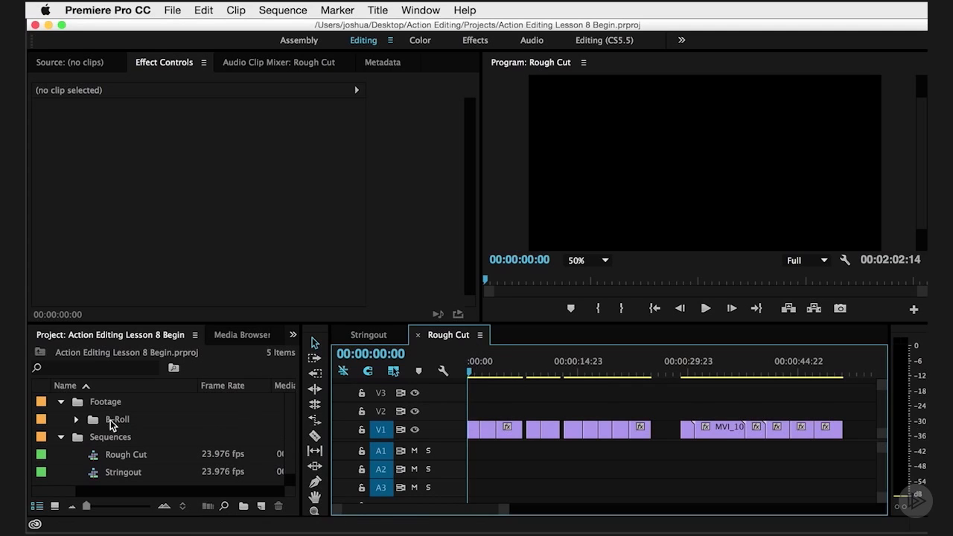
# Collapse the Sequences and Footage bins and import the Music folder from Action Editing into the project.
pyautogui.click(62, 437)
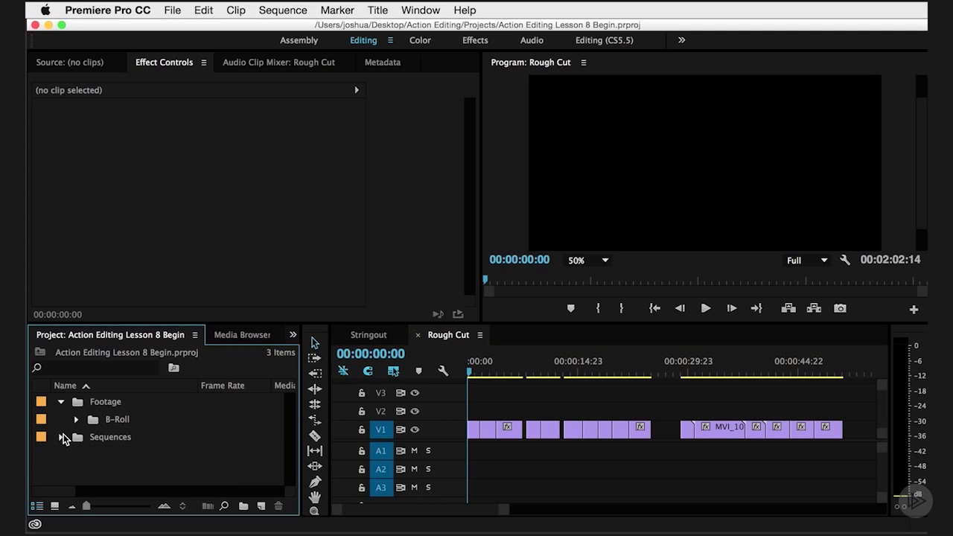
pyautogui.click(61, 403)
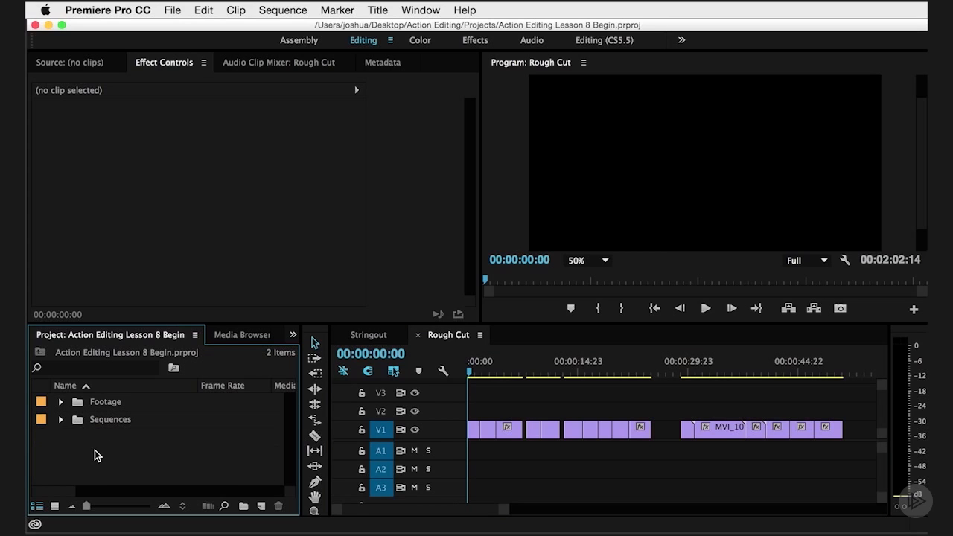
pyautogui.doubleClick(166, 423)
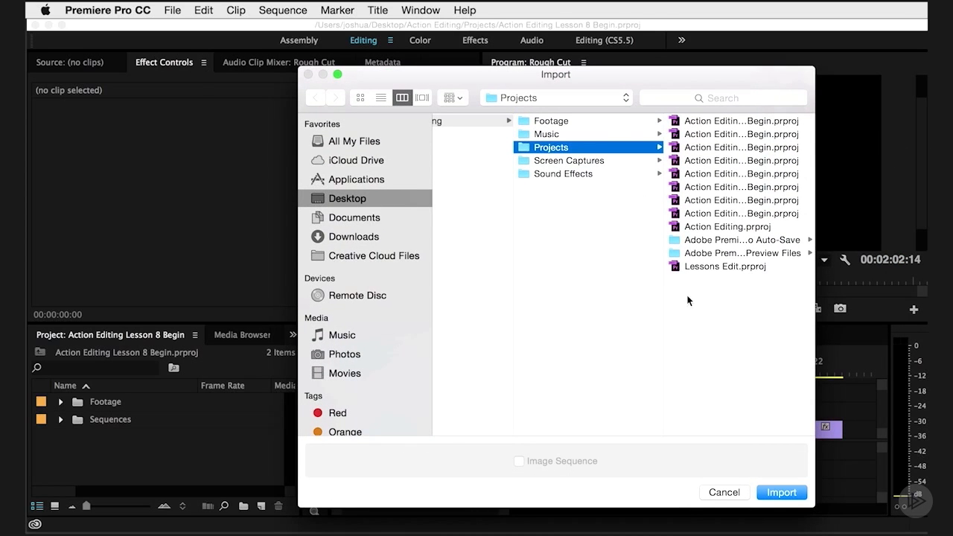
pyautogui.click(522, 134)
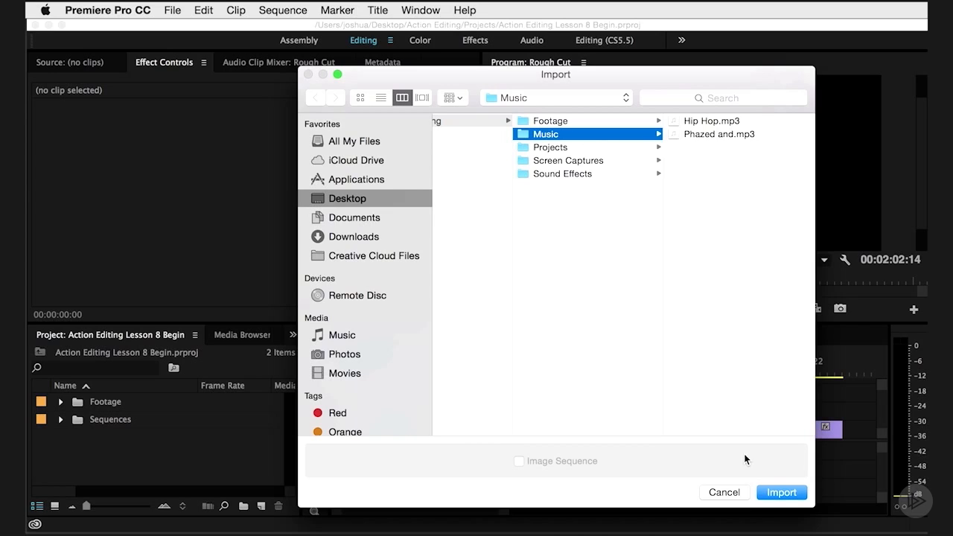
pyautogui.click(781, 493)
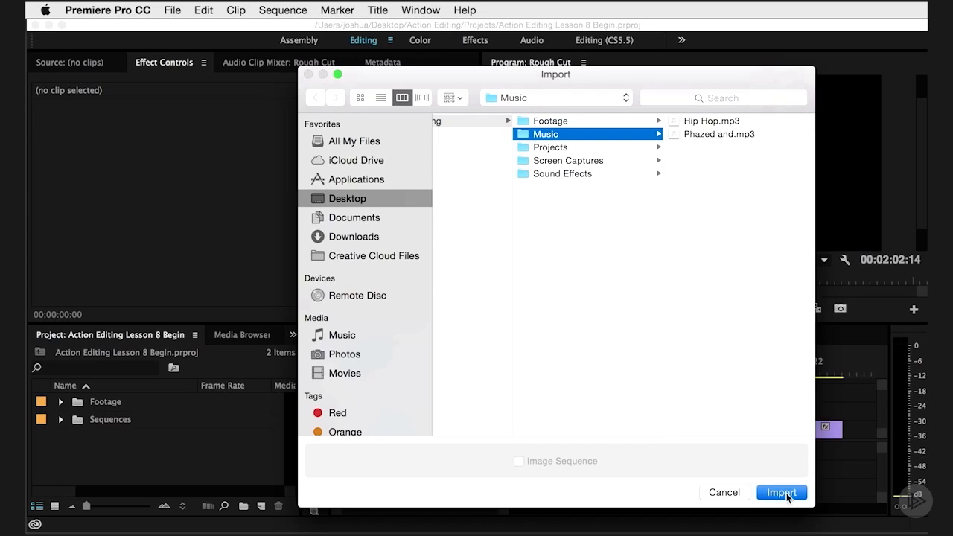
pyautogui.hscroll(-2, 573, 298)
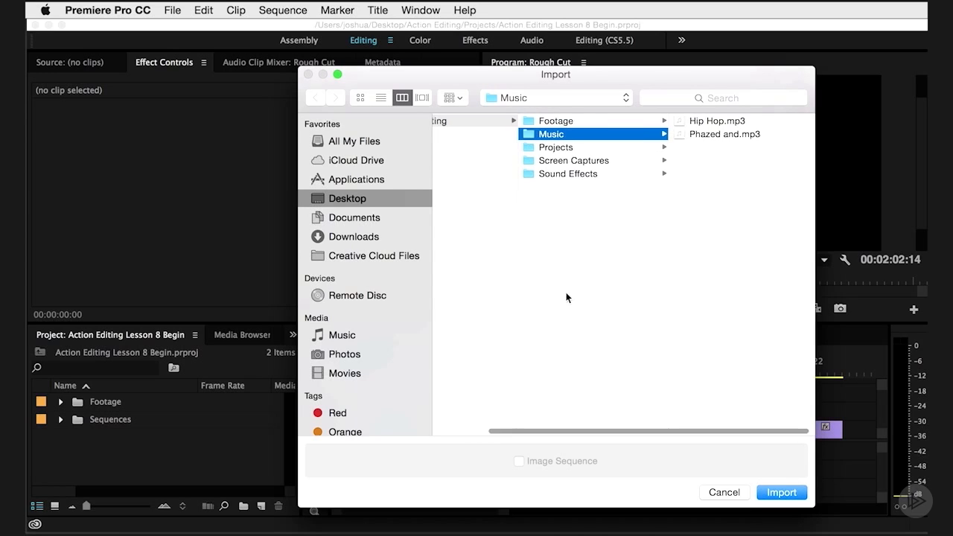
pyautogui.hscroll(-1, 479, 216)
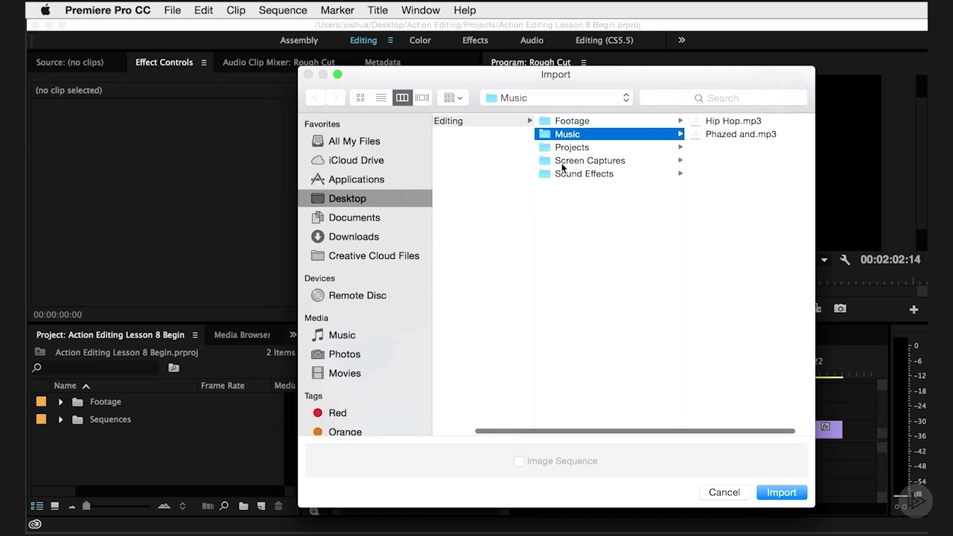
pyautogui.hscroll(-3, 480, 171)
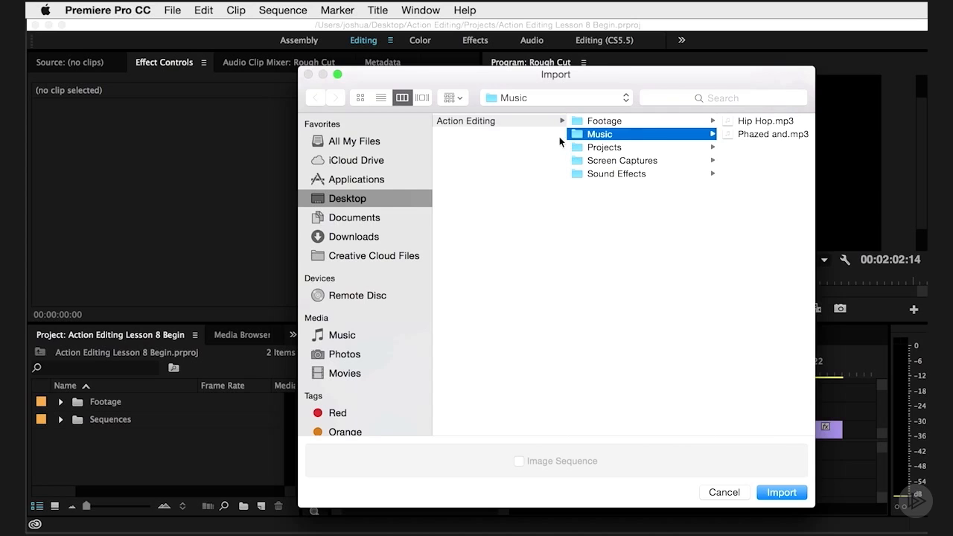
pyautogui.hscroll(1, 559, 136)
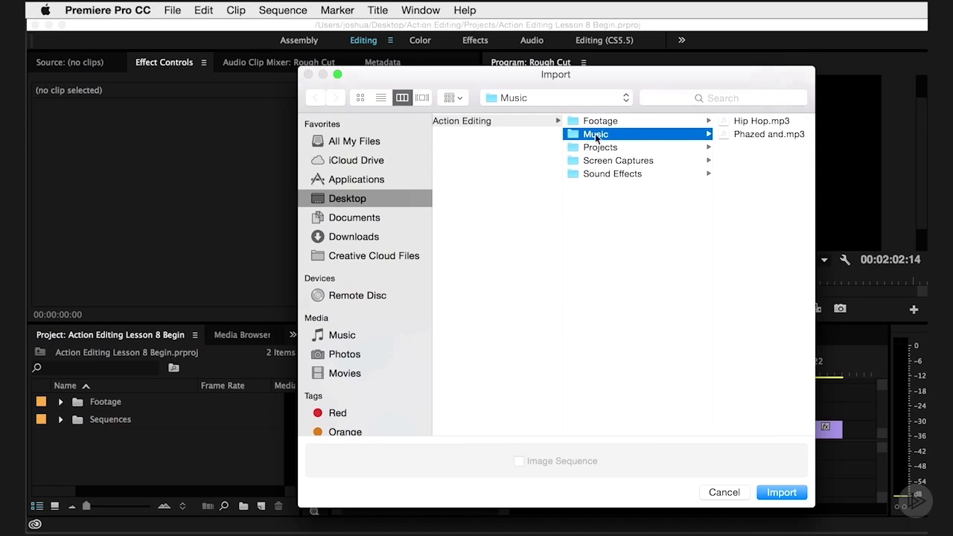
pyautogui.hscroll(-1, 579, 123)
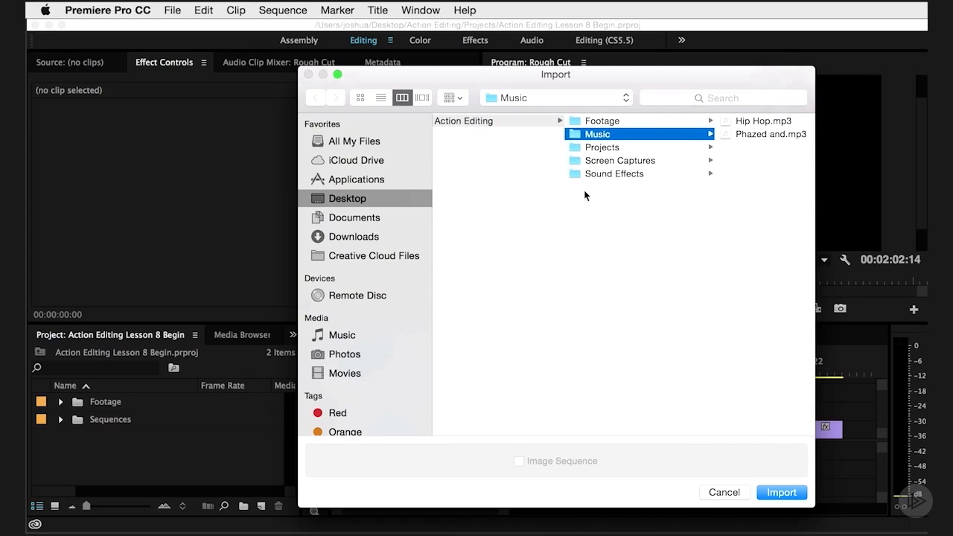
pyautogui.click(785, 492)
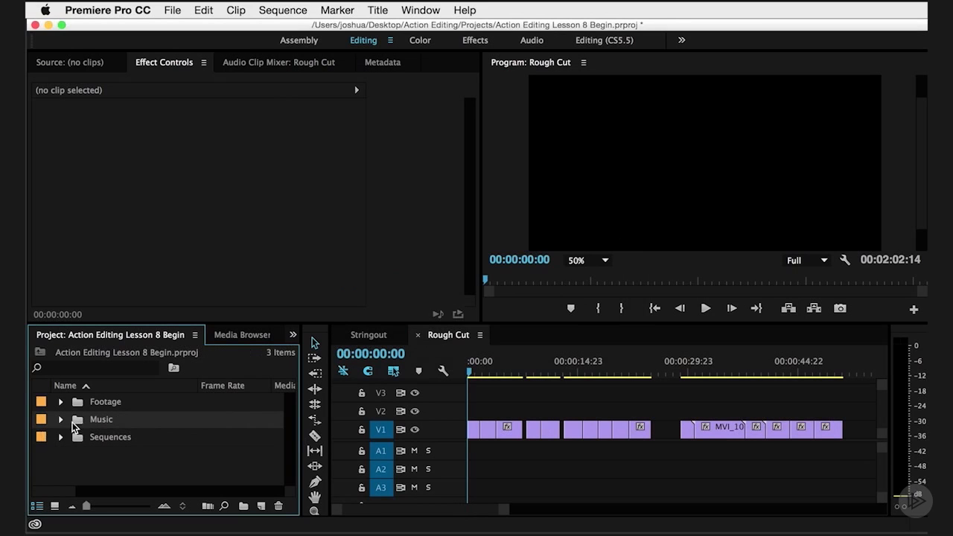
# Expand the Music bin and open Hip Hop.mp3 in the Source monitor for playback.
pyautogui.click(60, 419)
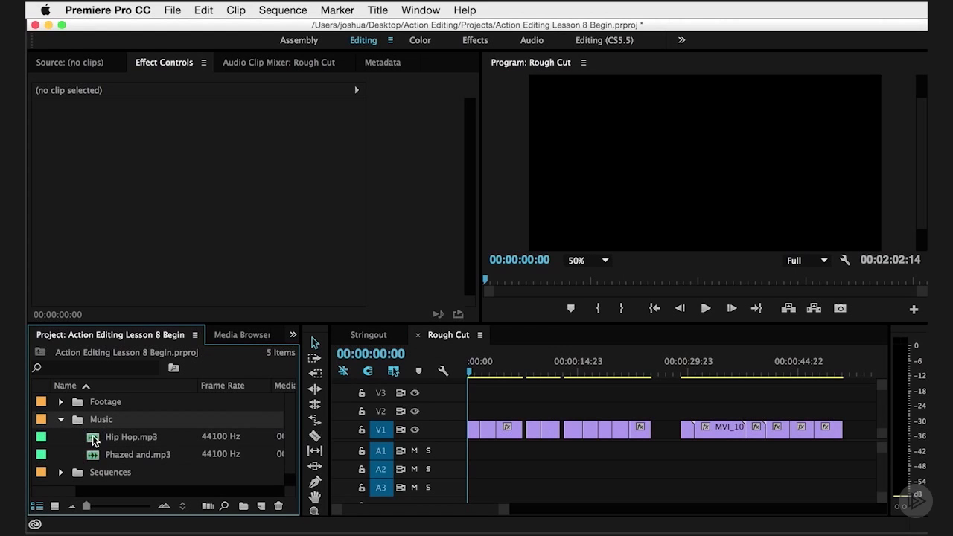
pyautogui.doubleClick(94, 438)
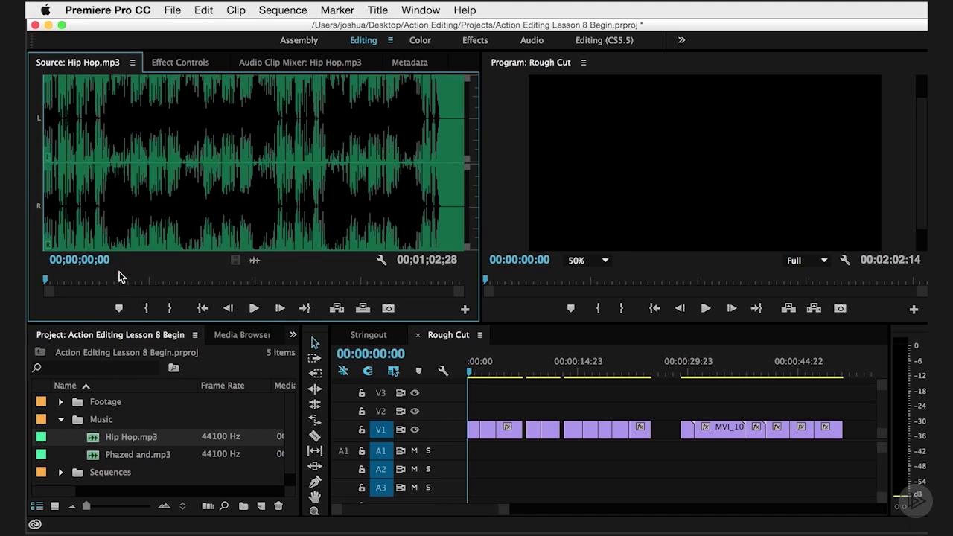
pyautogui.press('space')
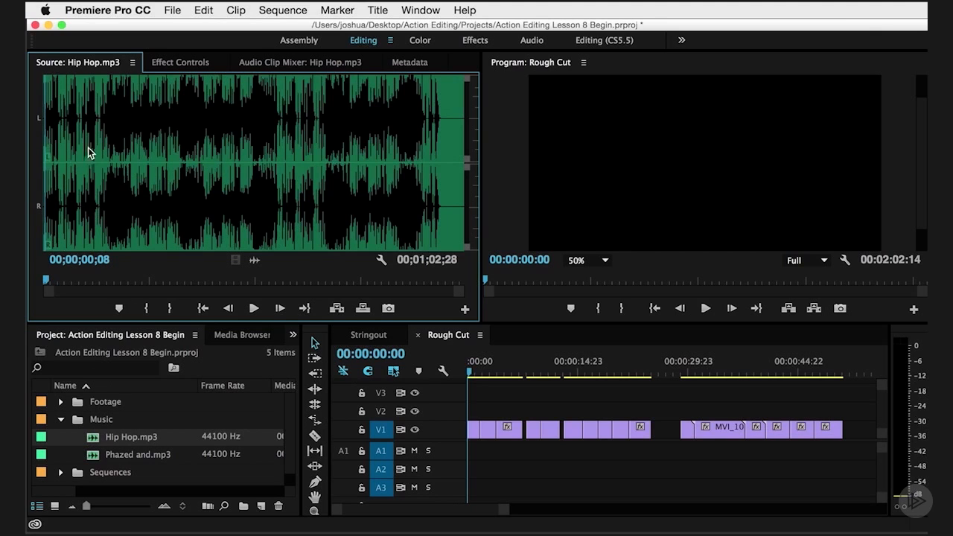
# Examine the opening of the Hip Hop.mp3 waveform up close and listen to several passages within its first seconds.
pyautogui.press('Left')
pyautogui.press('=')
pyautogui.press('=')
pyautogui.press('-')
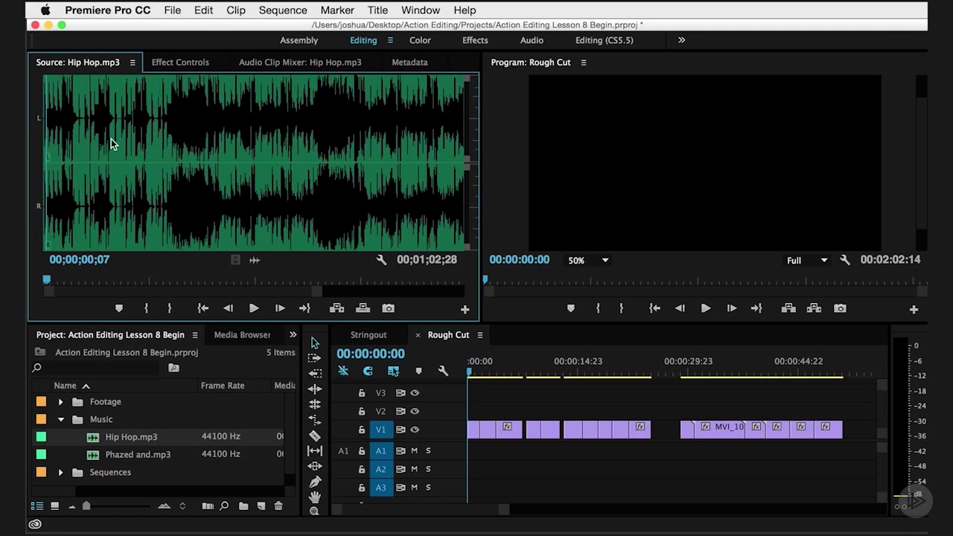
pyautogui.click(120, 137)
pyautogui.press('=')
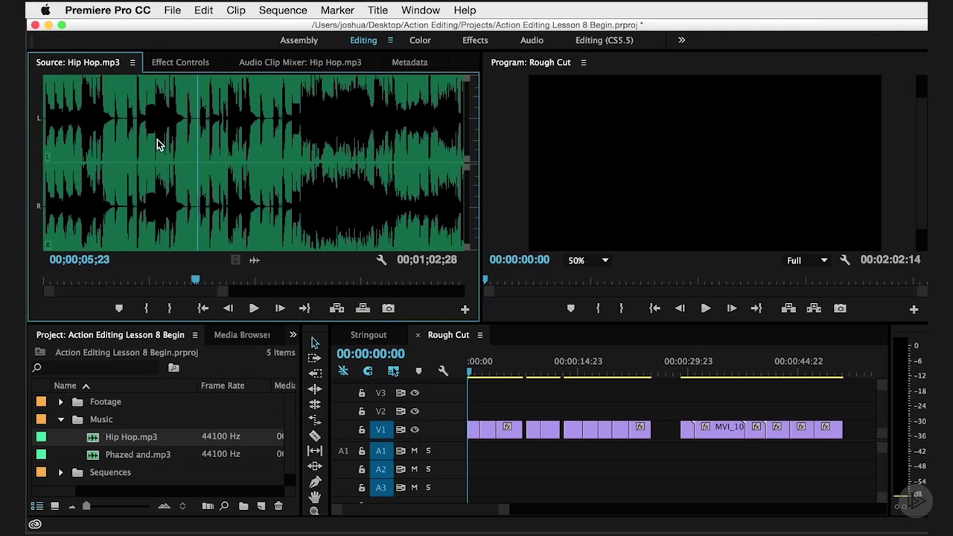
pyautogui.click(108, 142)
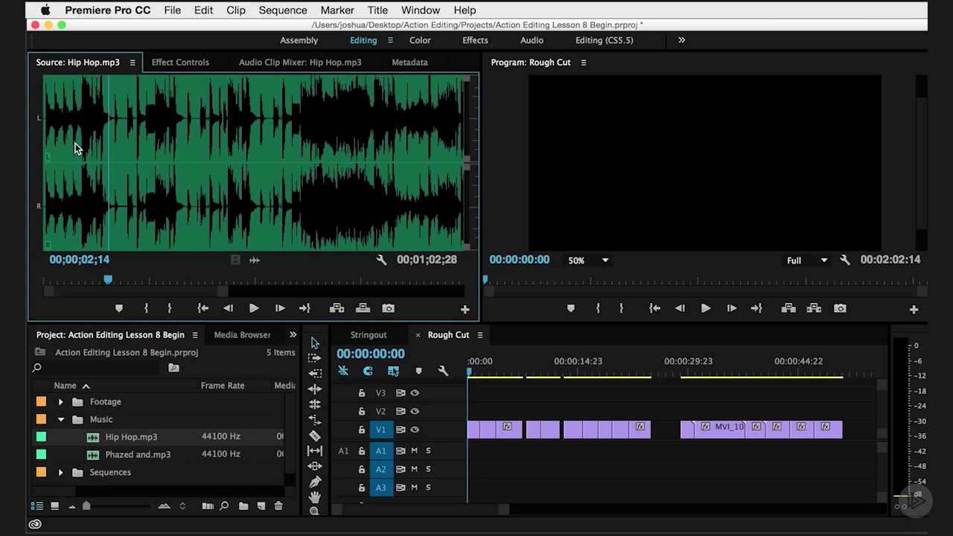
pyautogui.press('space')
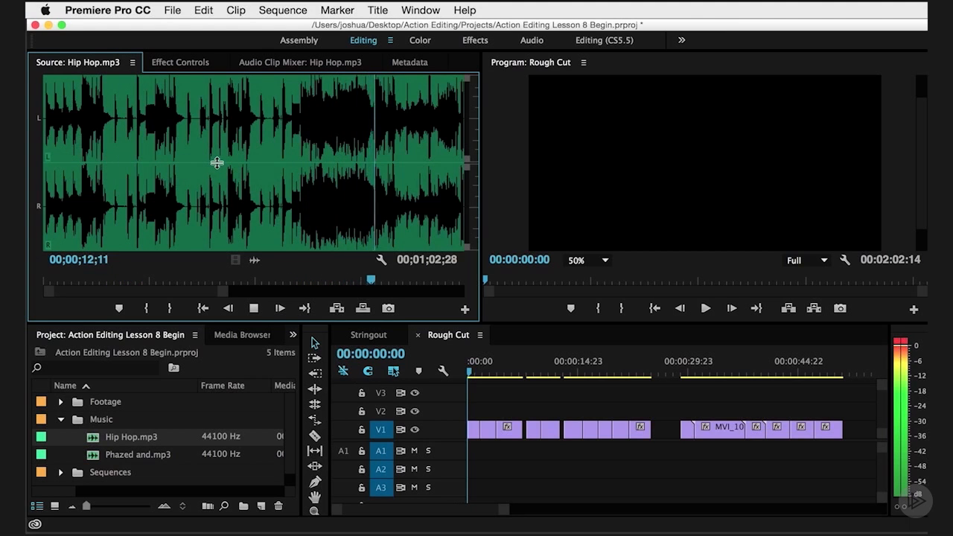
pyautogui.click(148, 143)
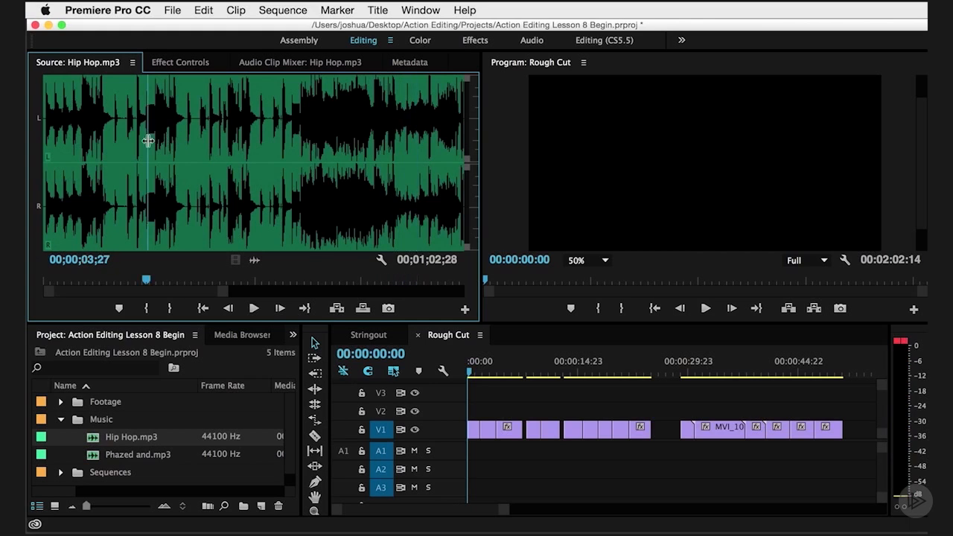
pyautogui.press('space')
pyautogui.press('space')
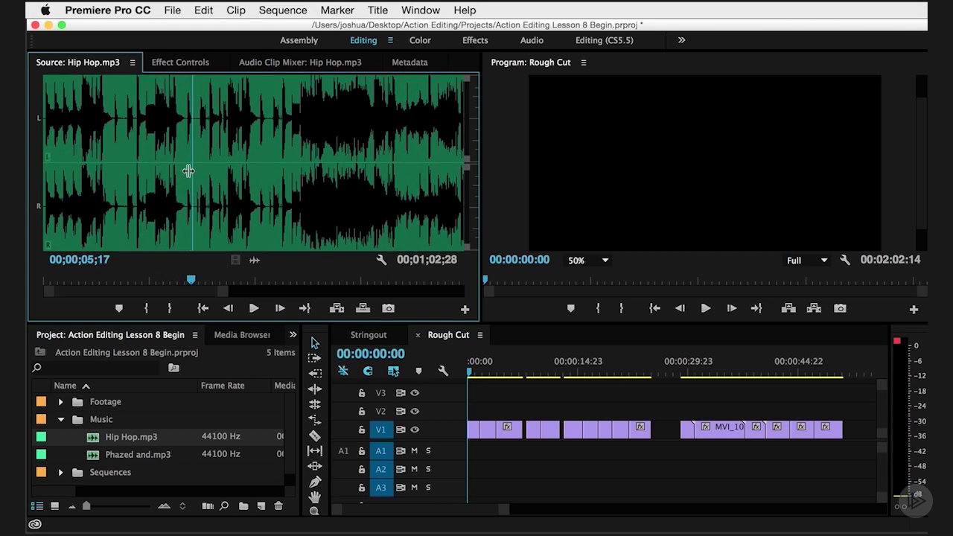
pyautogui.click(125, 145)
pyautogui.press('space')
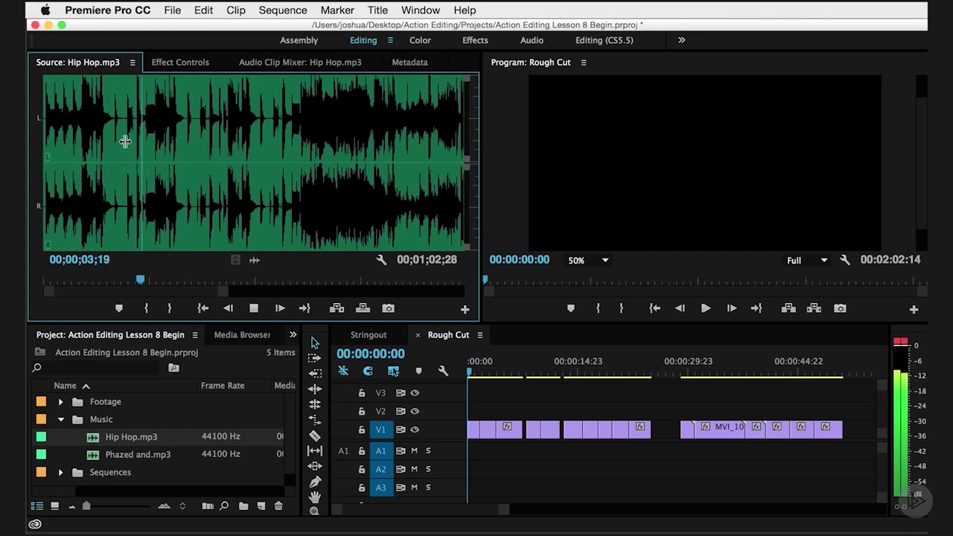
pyautogui.press('space')
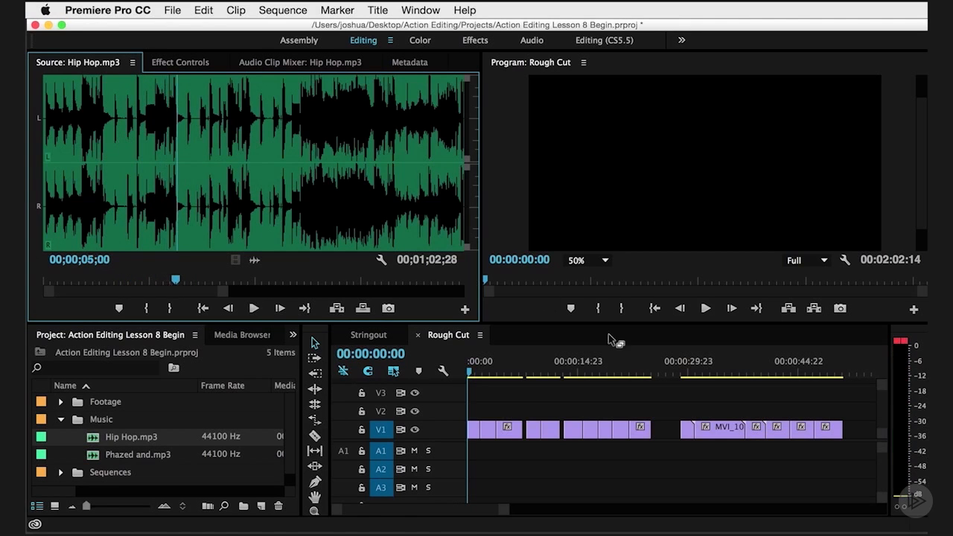
# Reset the audio meter's clipping indicators, continue listening to Hip Hop.mp3, and replay it from its start.
pyautogui.click(901, 347)
pyautogui.press('space')
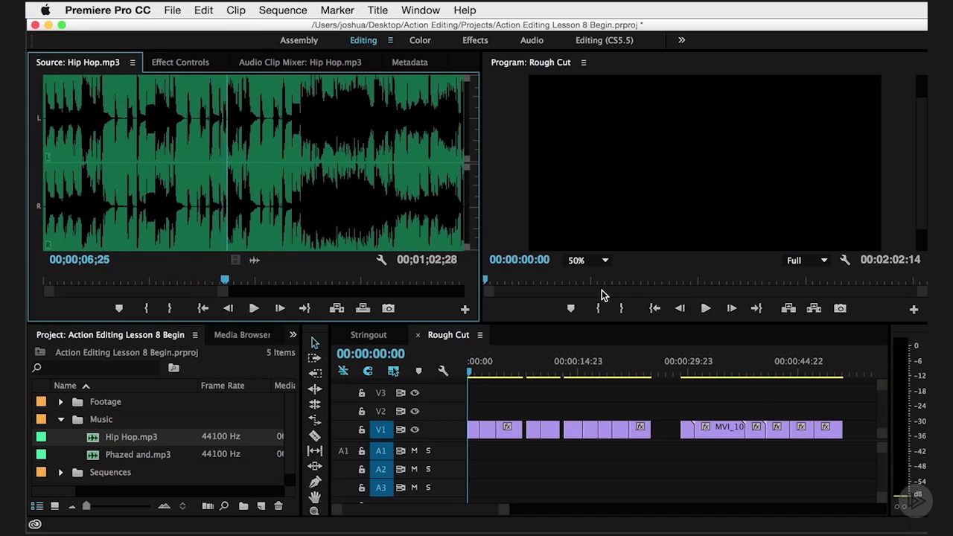
pyautogui.press('space')
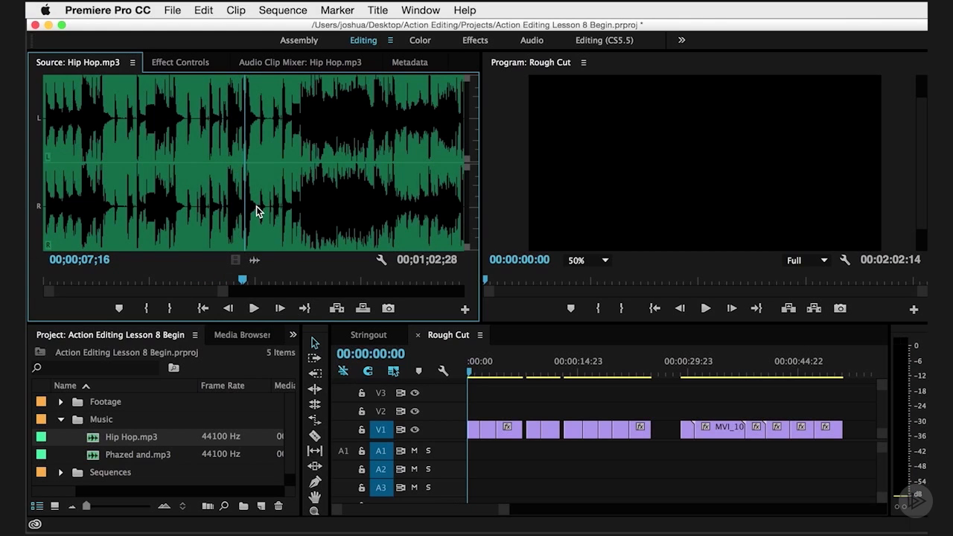
pyautogui.press('Right')
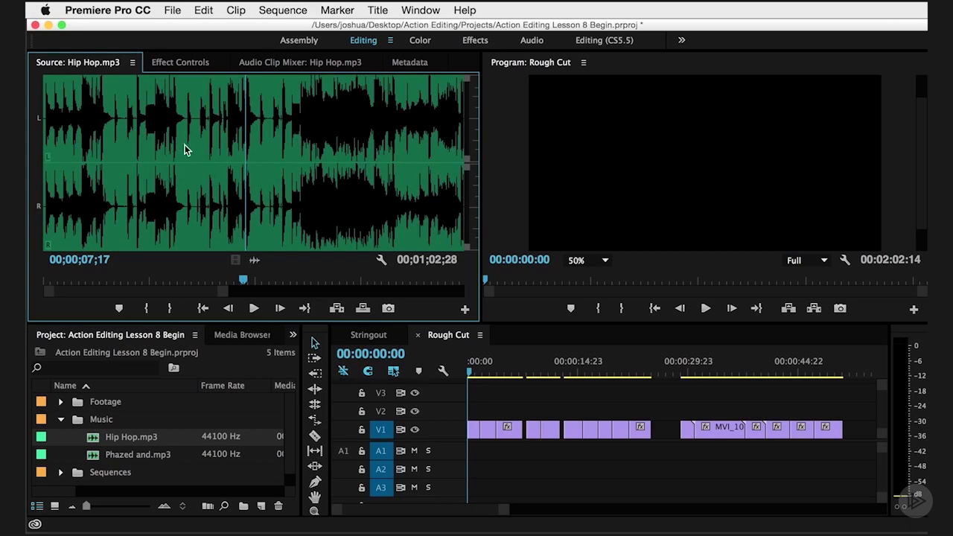
pyautogui.press('Home')
pyautogui.press('space')
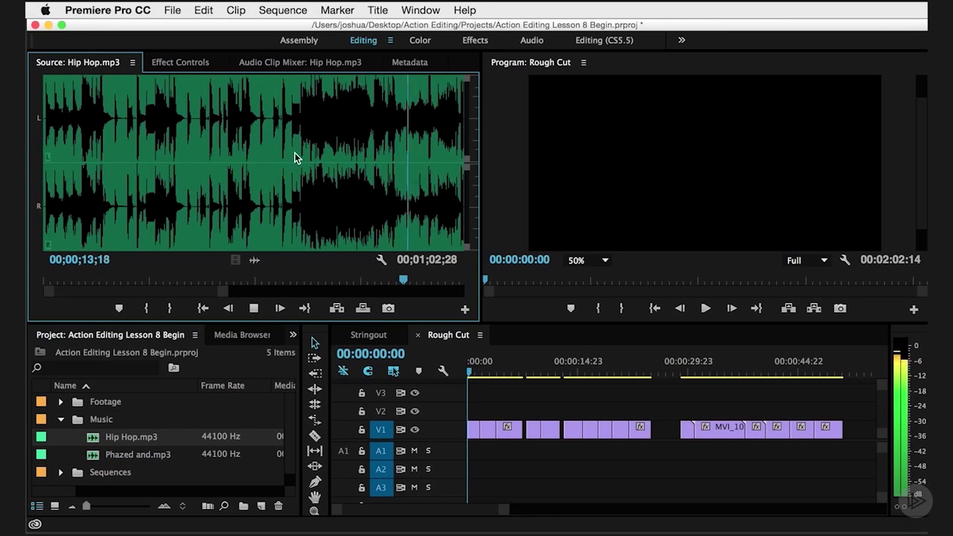
pyautogui.press('space')
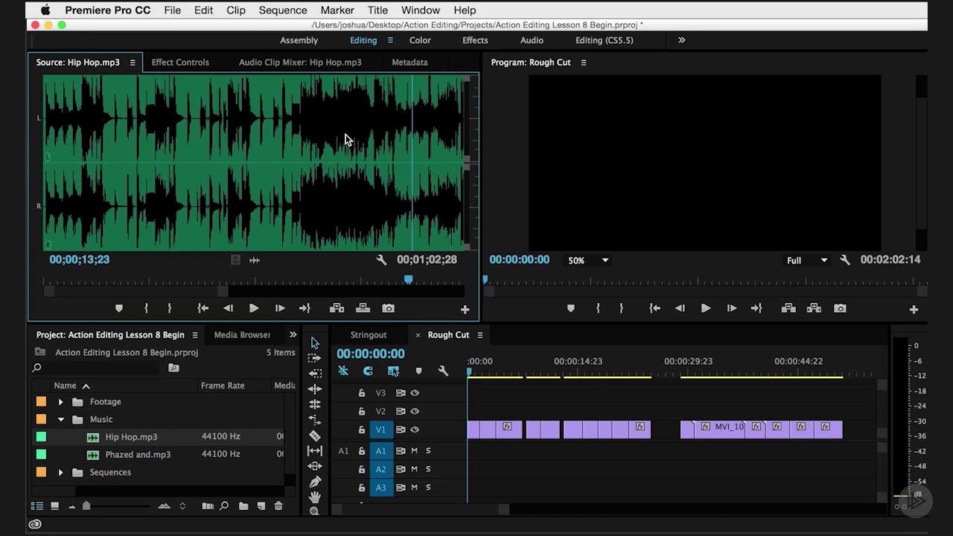
# Set the In point of Hip Hop.mp3 in the Source monitor at 00;00;12;11, where the beat begins.
pyautogui.click(372, 97)
pyautogui.press('=')
pyautogui.press('=')
pyautogui.press('=')
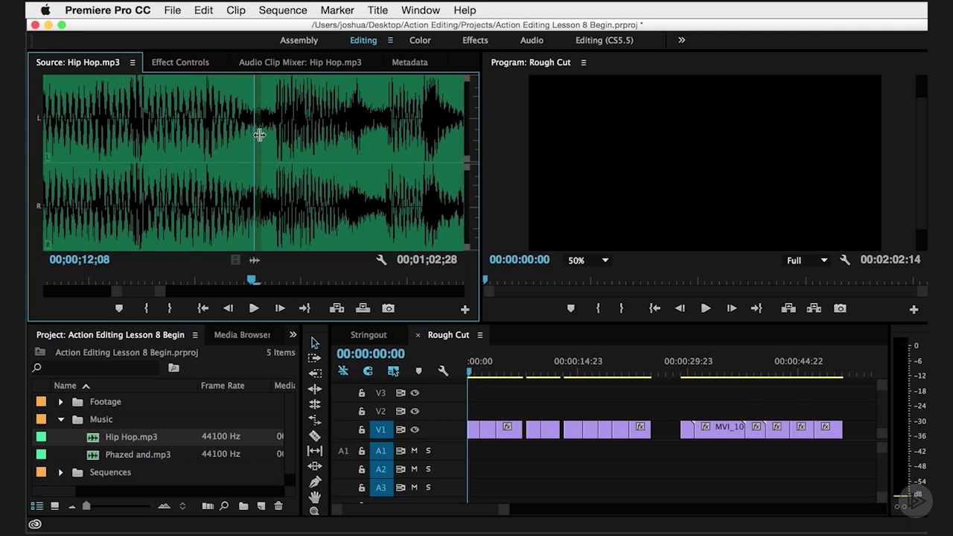
pyautogui.press('Right')
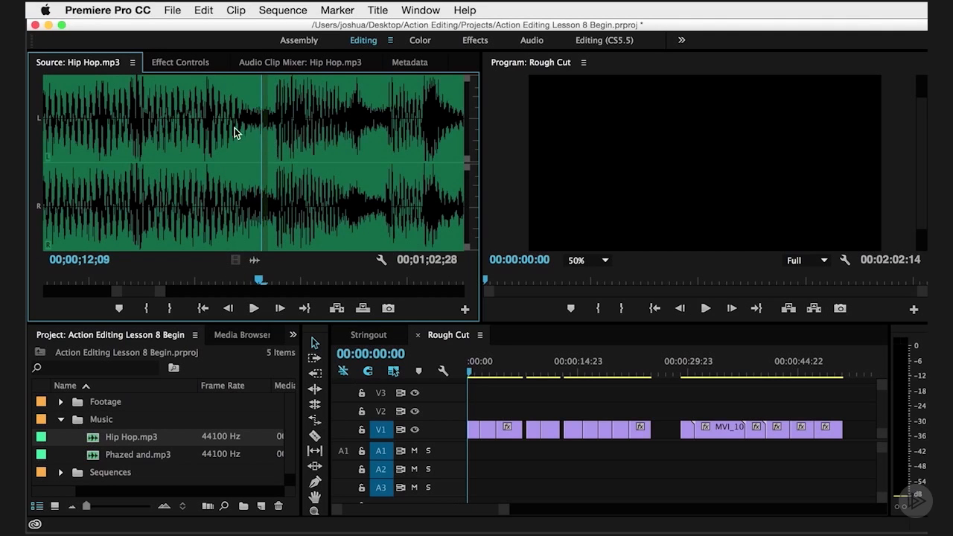
pyautogui.press('Right')
pyautogui.press('Right')
pyautogui.press('Left')
pyautogui.press('Right')
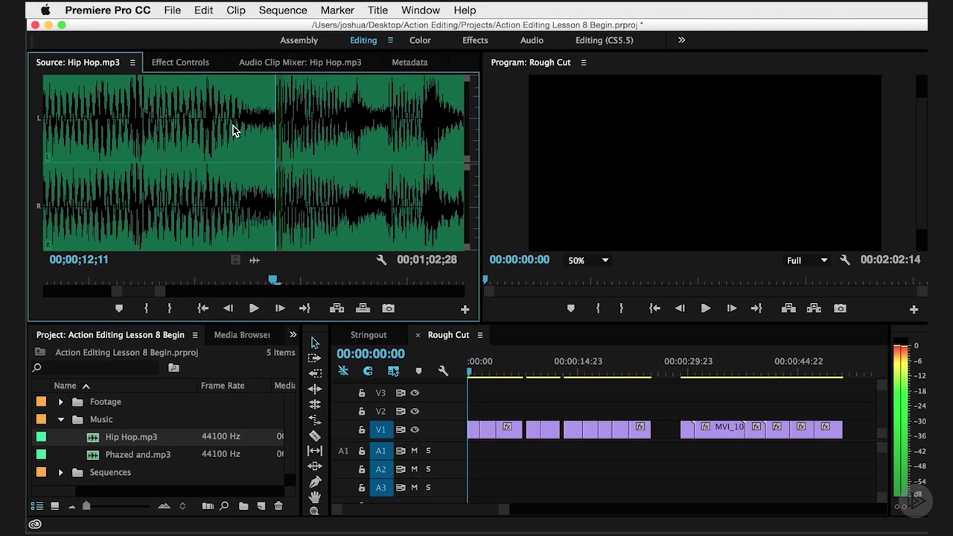
pyautogui.press('i')
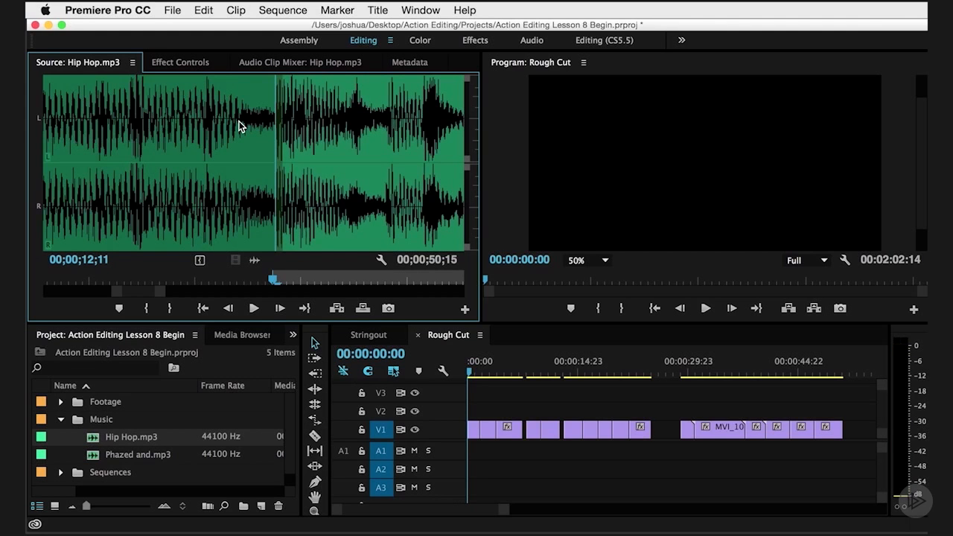
# Listen to Hip Hop.mp3 from its In point and examine the following waveform at a wider scale.
pyautogui.press('space')
pyautogui.press('space')
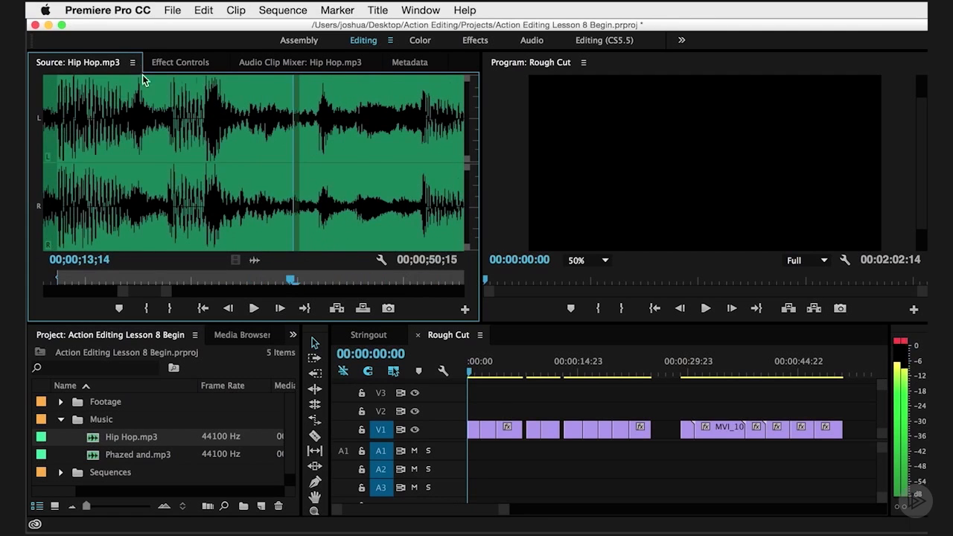
pyautogui.press('-')
pyautogui.press('-')
pyautogui.press('-')
pyautogui.press('Left')
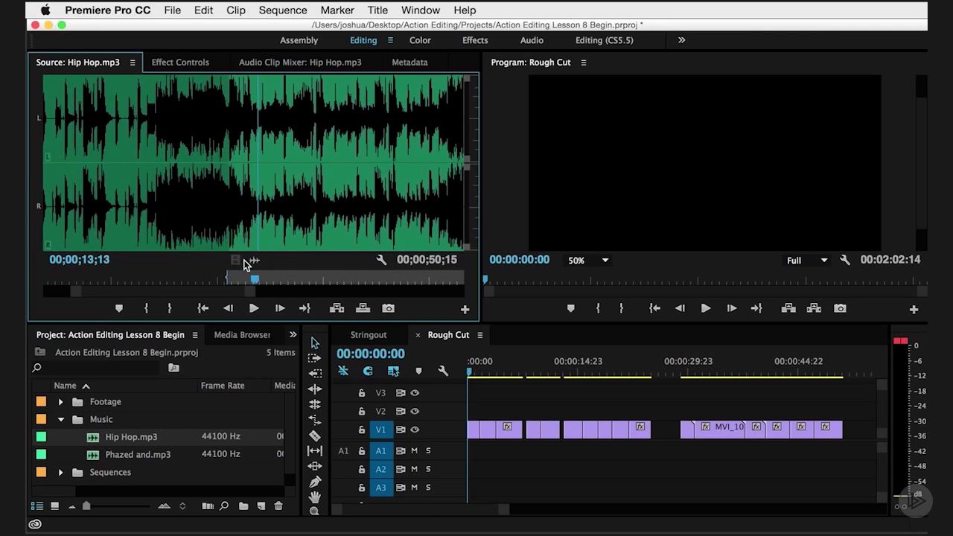
pyautogui.moveTo(249, 281); pyautogui.dragTo(227, 279)
pyautogui.press('space')
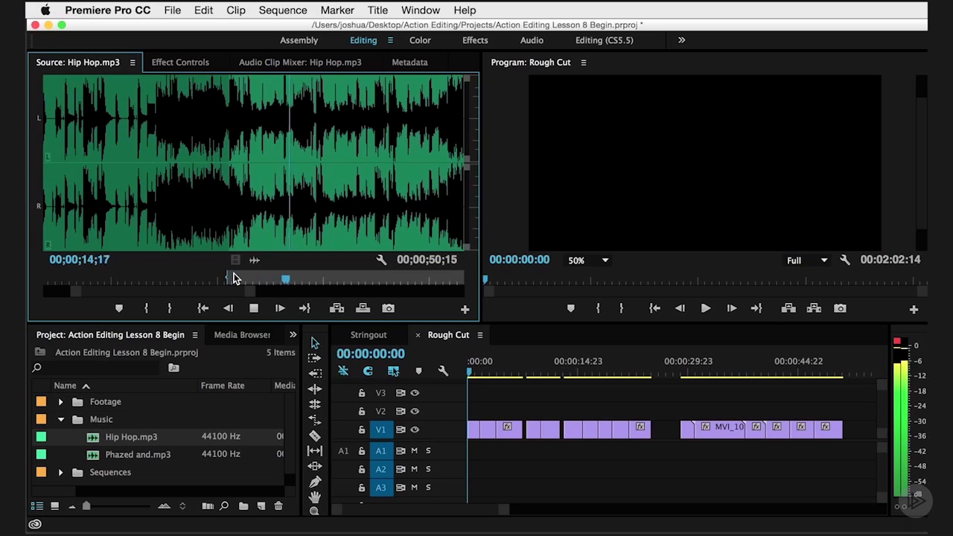
pyautogui.press('space')
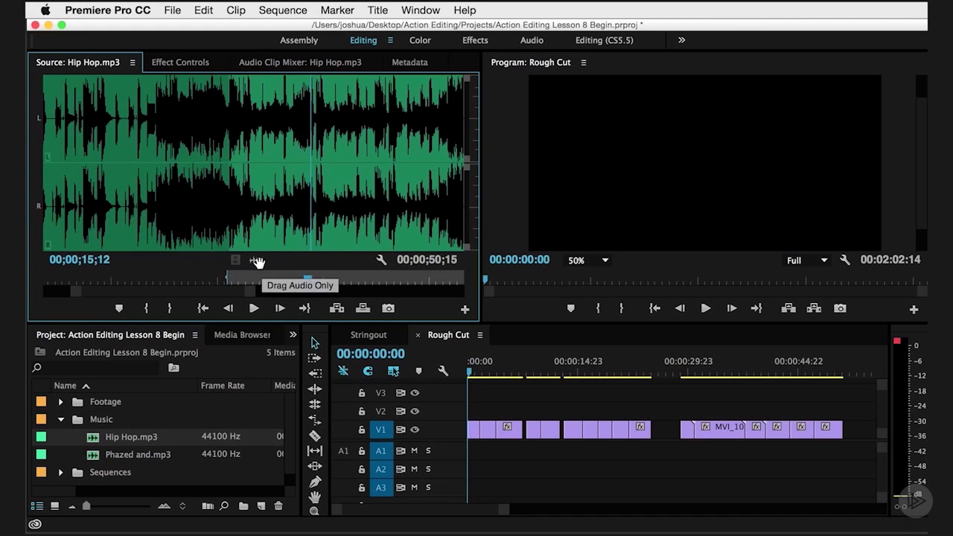
# Add the audio of Hip Hop.mp3 to track A1 of Rough Cut and align its start with the MVI_1002.mp4 clip.
pyautogui.moveTo(255, 262); pyautogui.dragTo(465, 450)
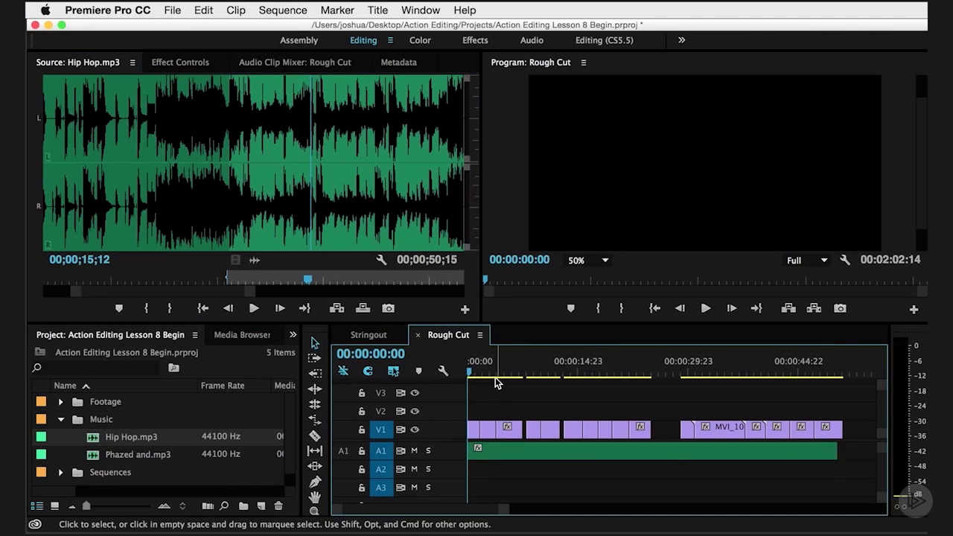
pyautogui.press('=')
pyautogui.press('=')
pyautogui.press('=')
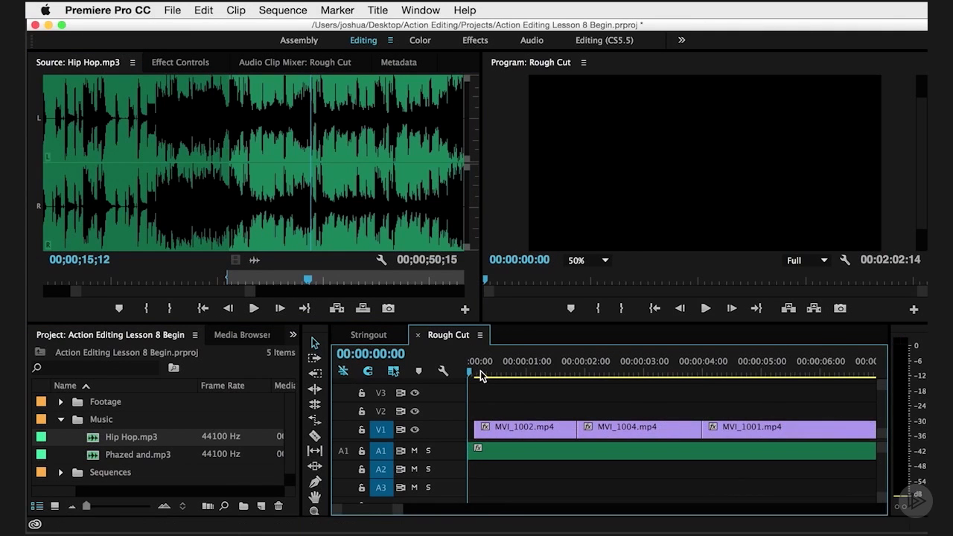
pyautogui.moveTo(480, 454); pyautogui.dragTo(491, 454)
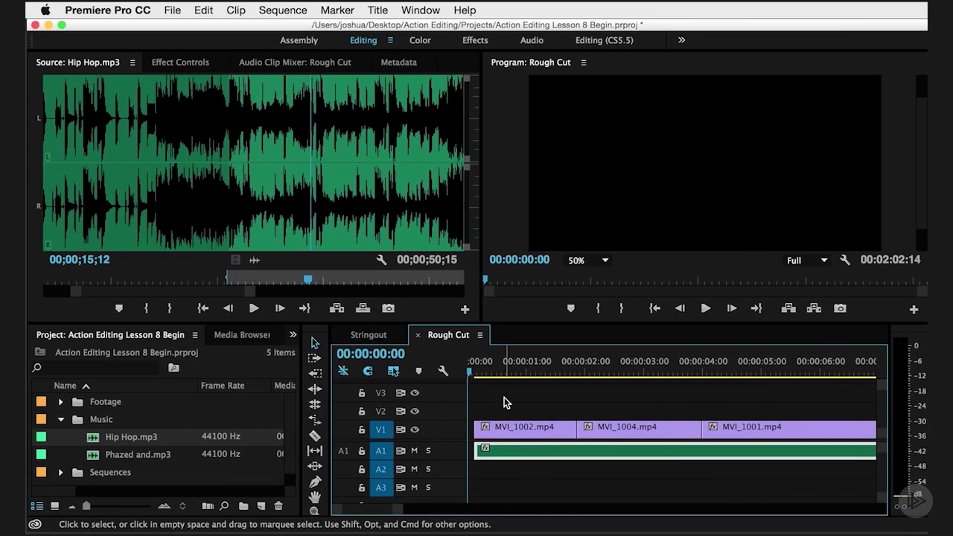
# Check the first edit point of Rough Cut and play the sequence from its start with the music.
pyautogui.press('Down')
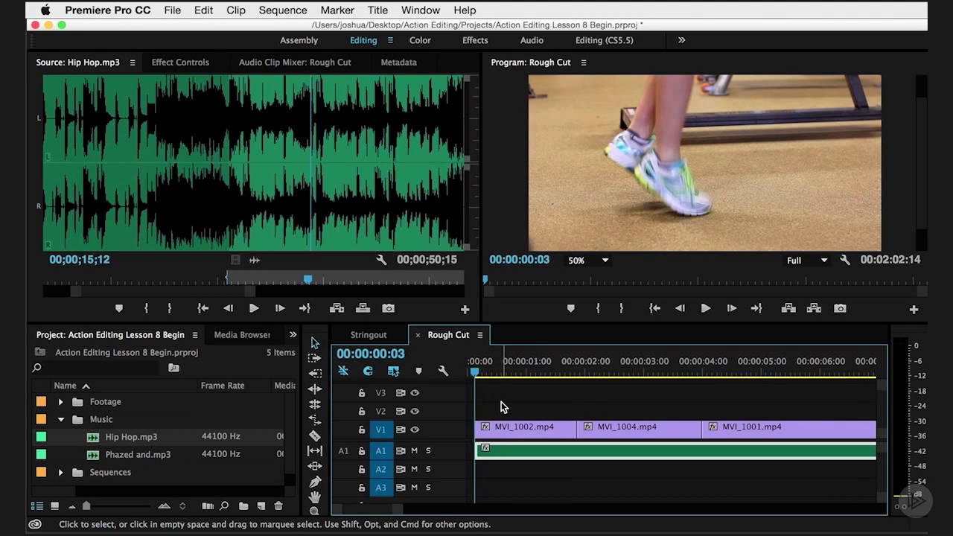
pyautogui.press('Up')
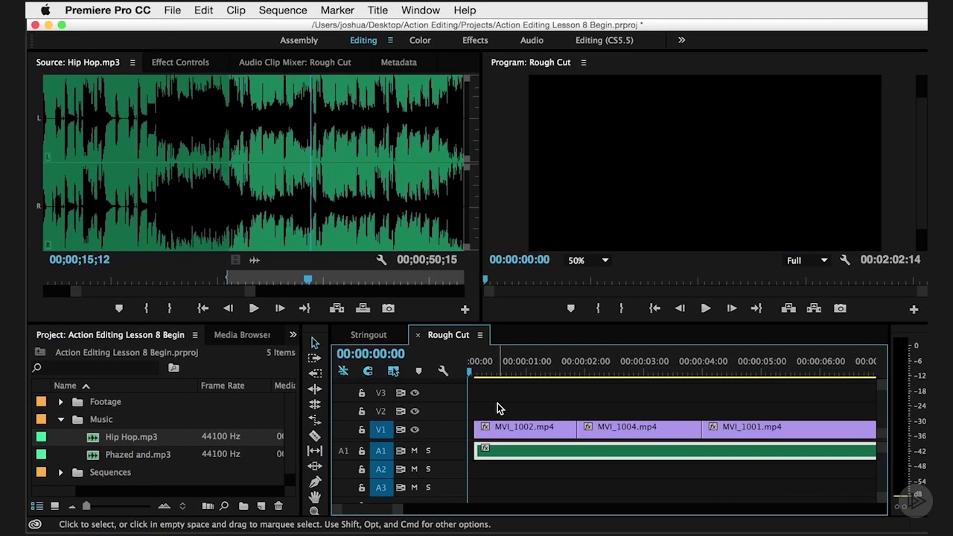
pyautogui.press('space')
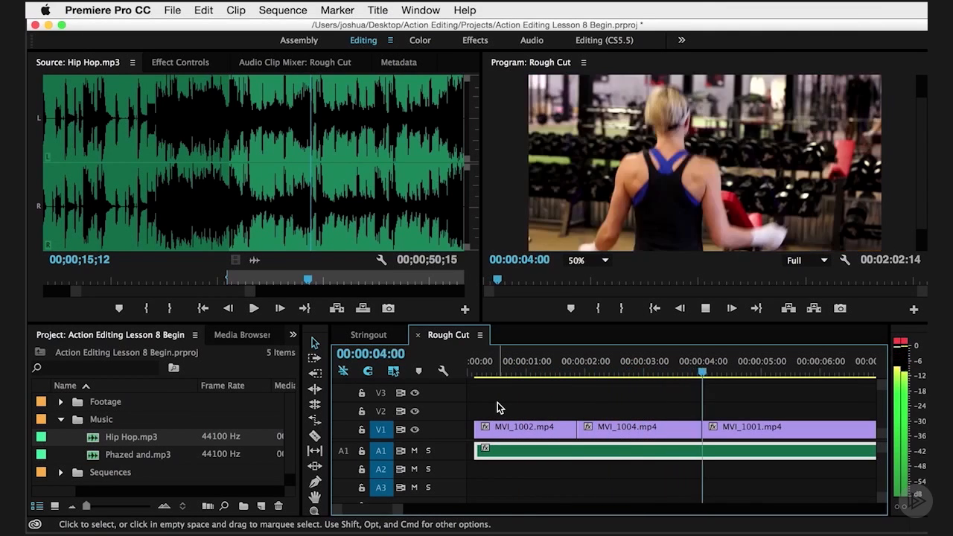
pyautogui.press('space')
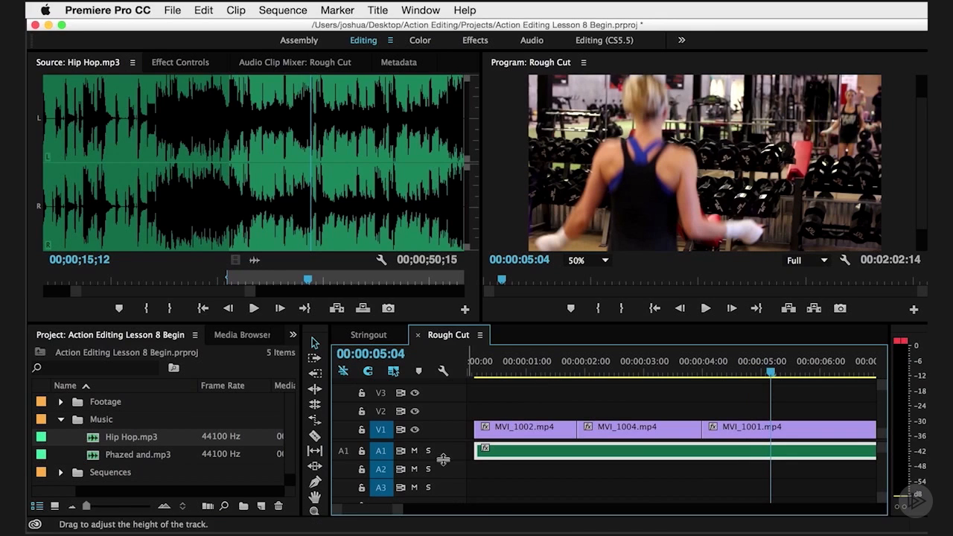
# Increase the height of track A1 to show the music's waveform and check the Show Audio Waveform display setting.
pyautogui.moveTo(451, 459); pyautogui.dragTo(449, 487)
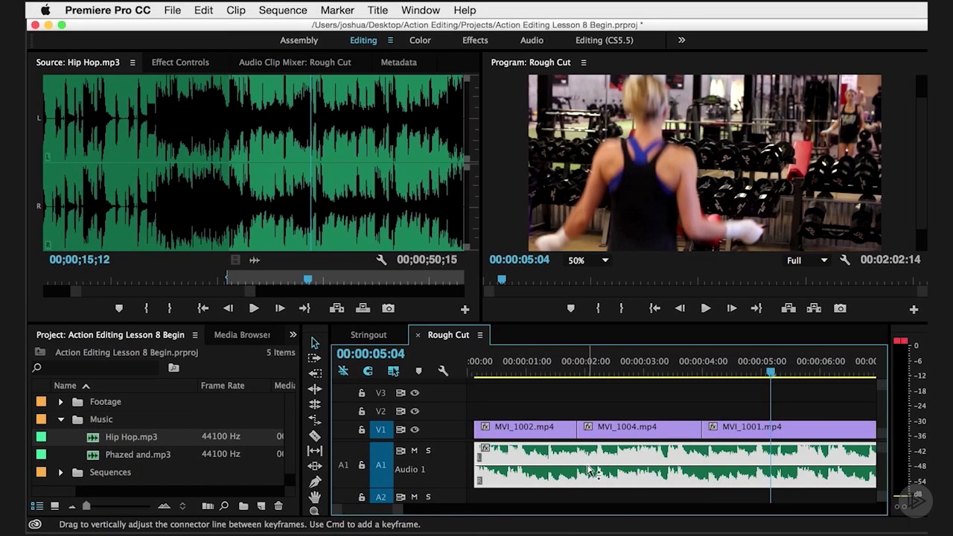
pyautogui.moveTo(593, 471); pyautogui.dragTo(593, 475)
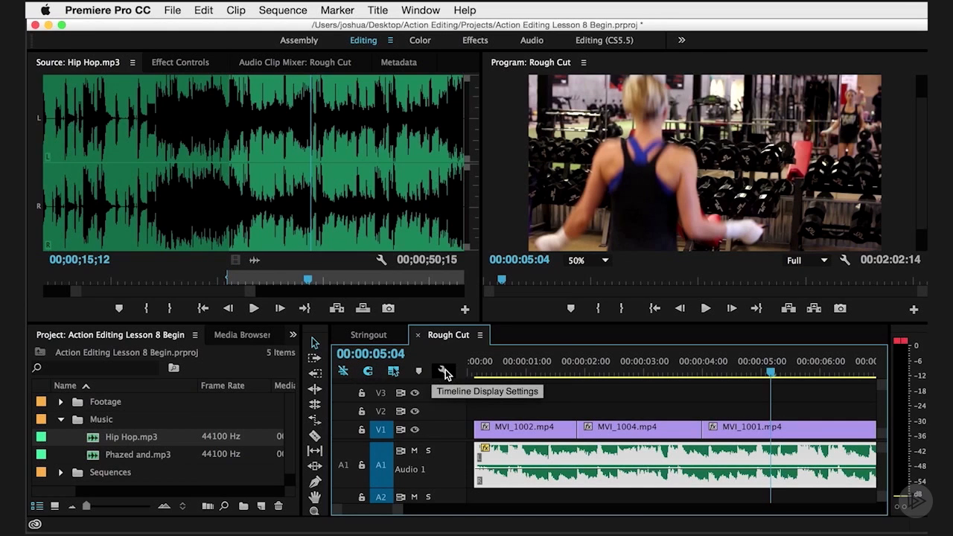
pyautogui.click(444, 371)
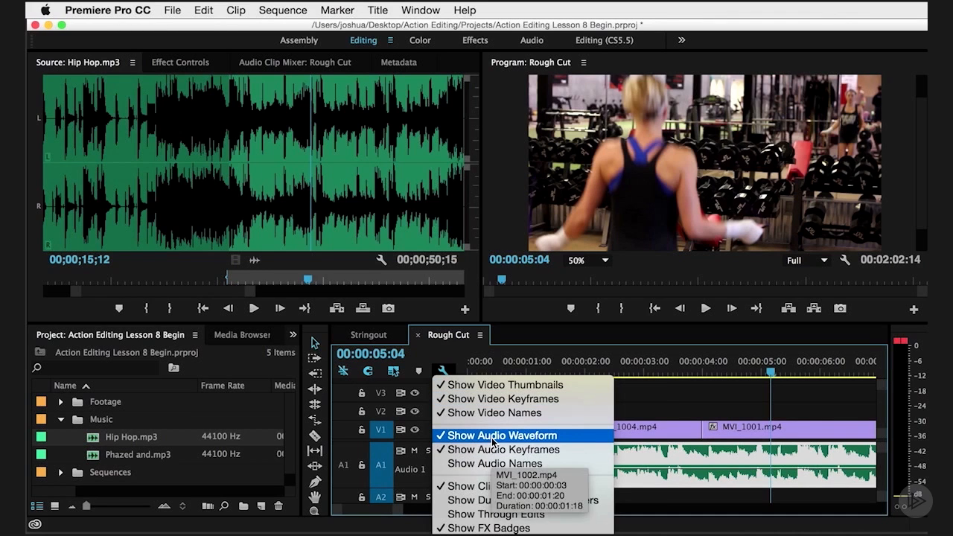
pyautogui.click(655, 400)
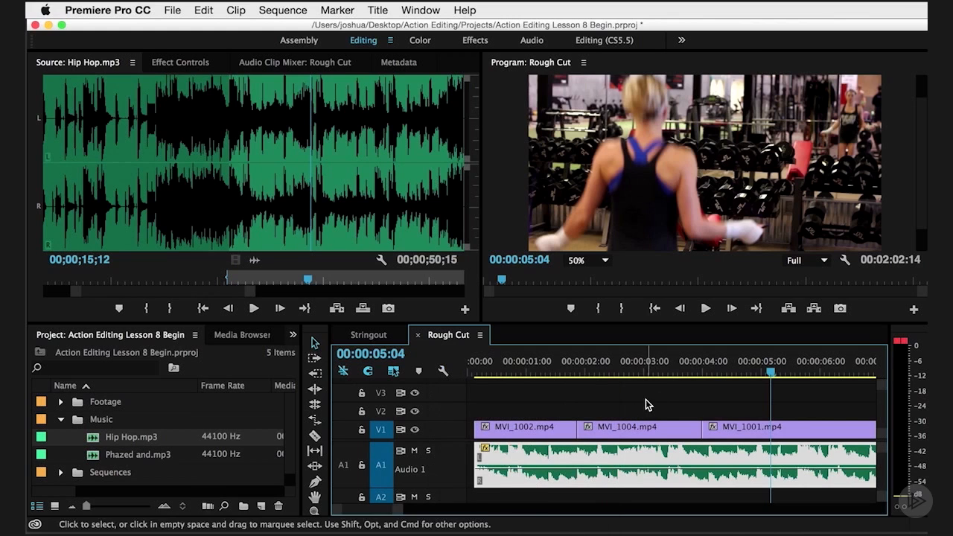
# Try a volume fade-in on the music clip with Pen tool keyframes, lowering the first to -oo dB, and play it.
pyautogui.moveTo(727, 368); pyautogui.dragTo(640, 369)
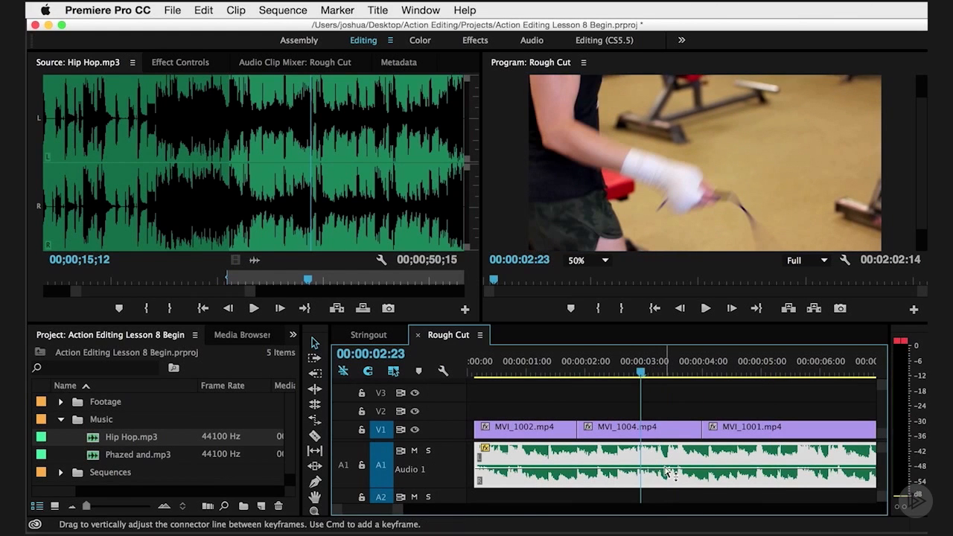
pyautogui.click(315, 481)
pyautogui.click(524, 469)
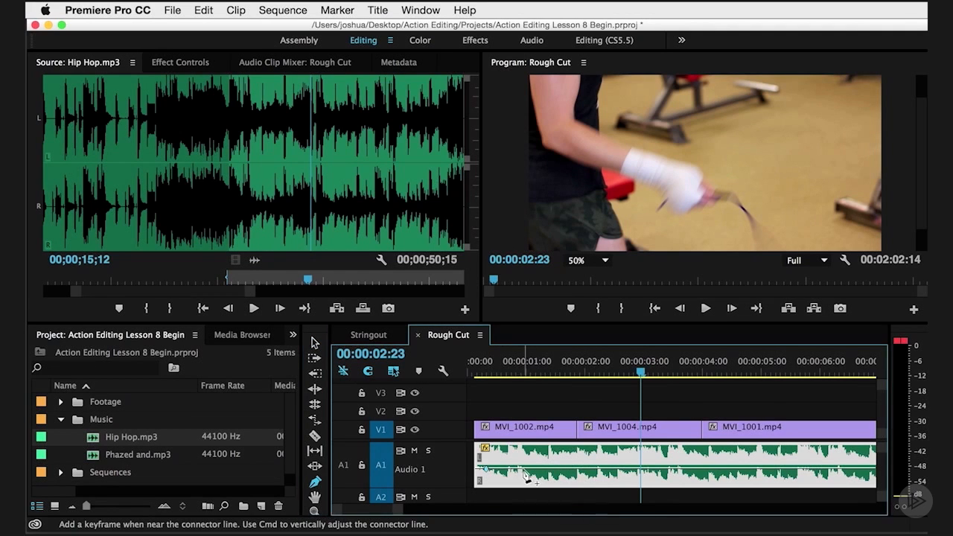
pyautogui.click(554, 469)
pyautogui.moveTo(485, 469); pyautogui.dragTo(486, 482)
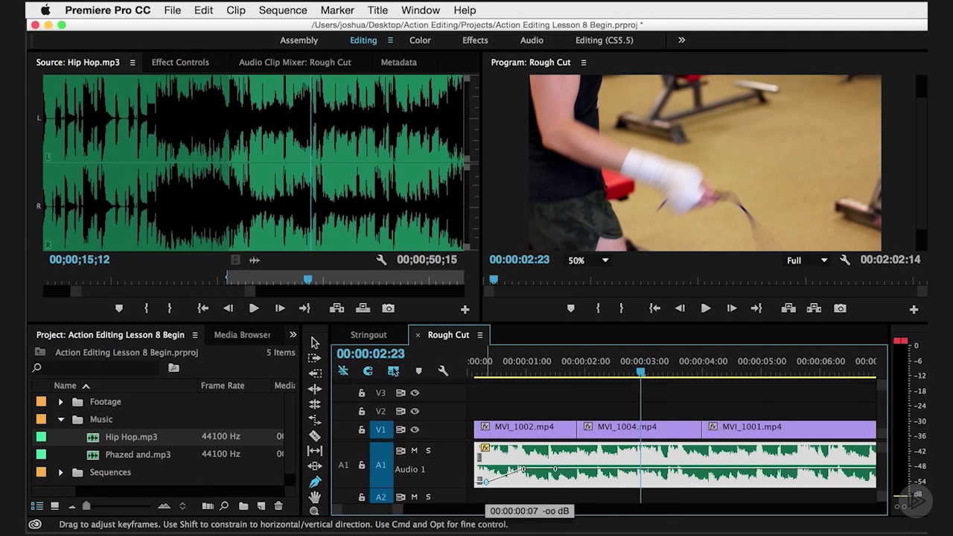
pyautogui.click(476, 371)
pyautogui.moveTo(477, 371); pyautogui.dragTo(471, 371)
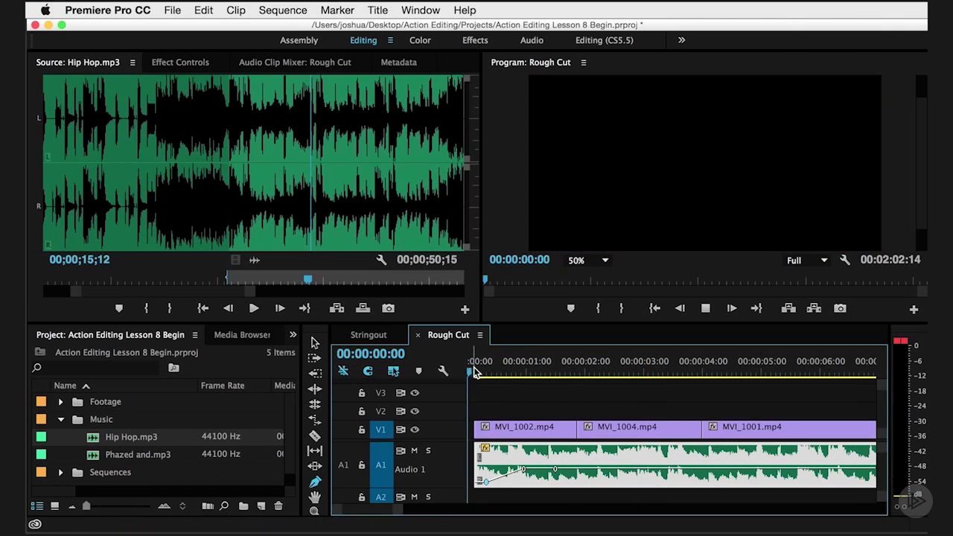
pyautogui.press('space')
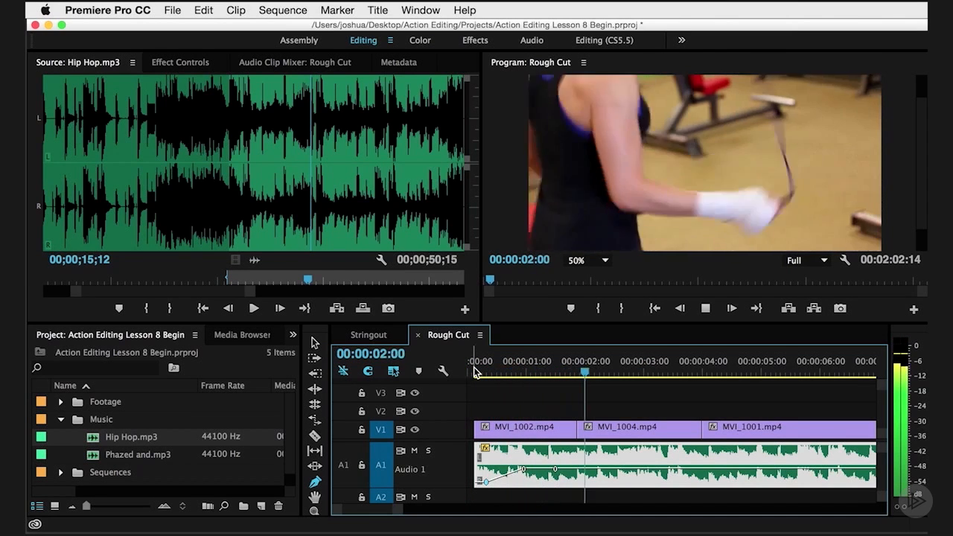
pyautogui.press('space')
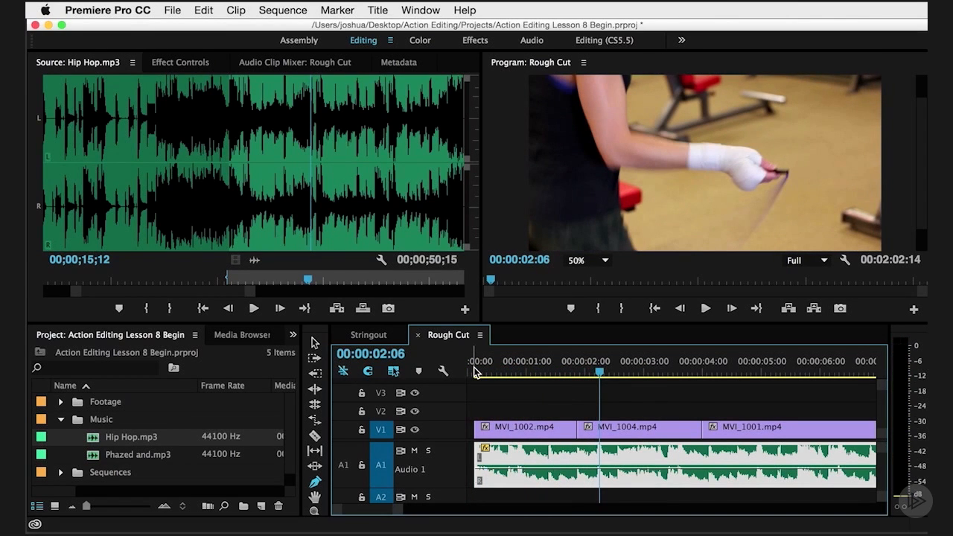
# Lower the overall volume of the music clip on A1, replaying the opening of Rough Cut to judge the level.
pyautogui.moveTo(570, 371); pyautogui.dragTo(433, 374)
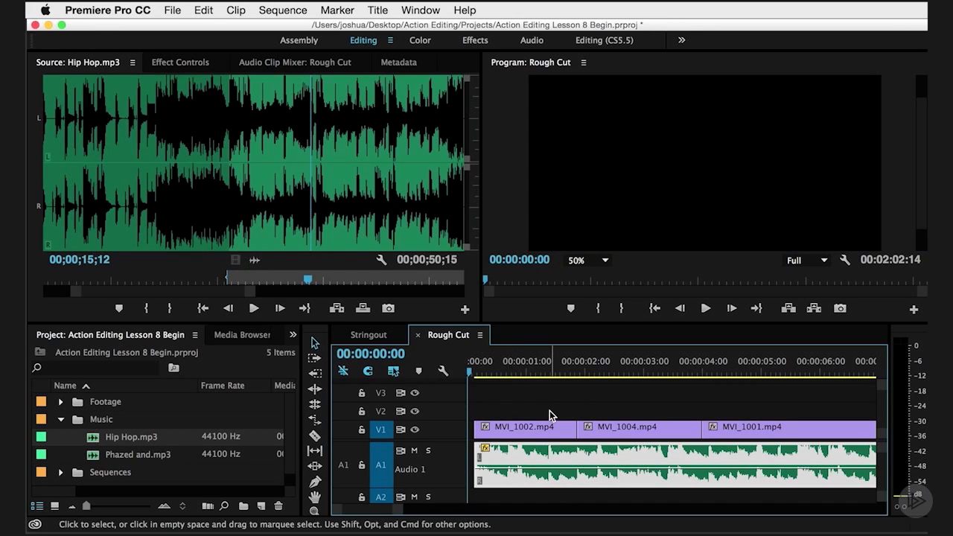
pyautogui.press('space')
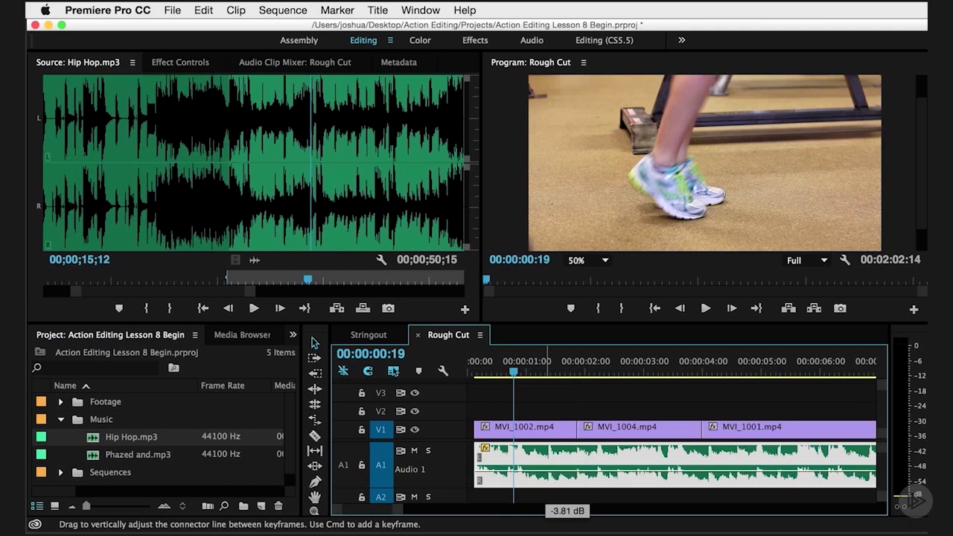
pyautogui.click(471, 372)
pyautogui.press('space')
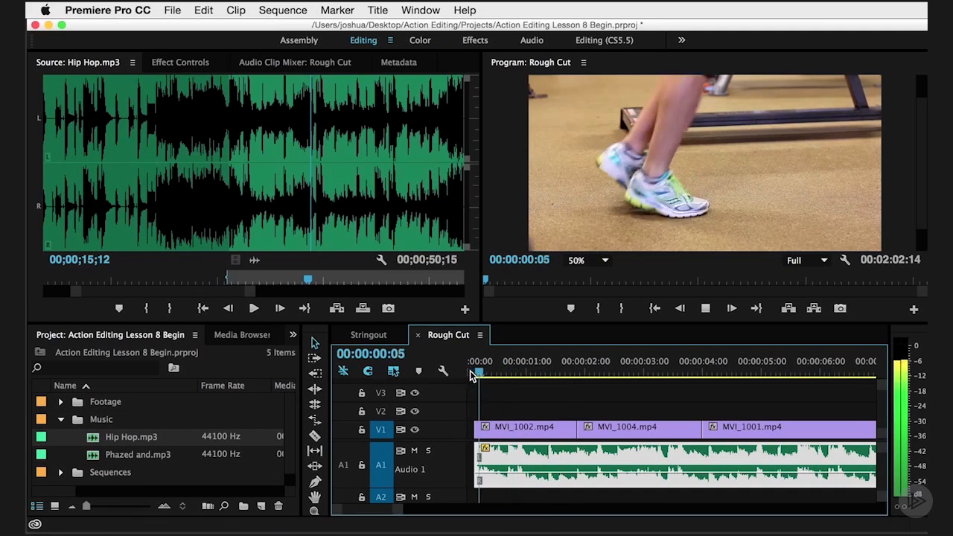
pyautogui.press('space')
pyautogui.moveTo(522, 472); pyautogui.dragTo(522, 478)
pyautogui.click(466, 372)
pyautogui.press('space')
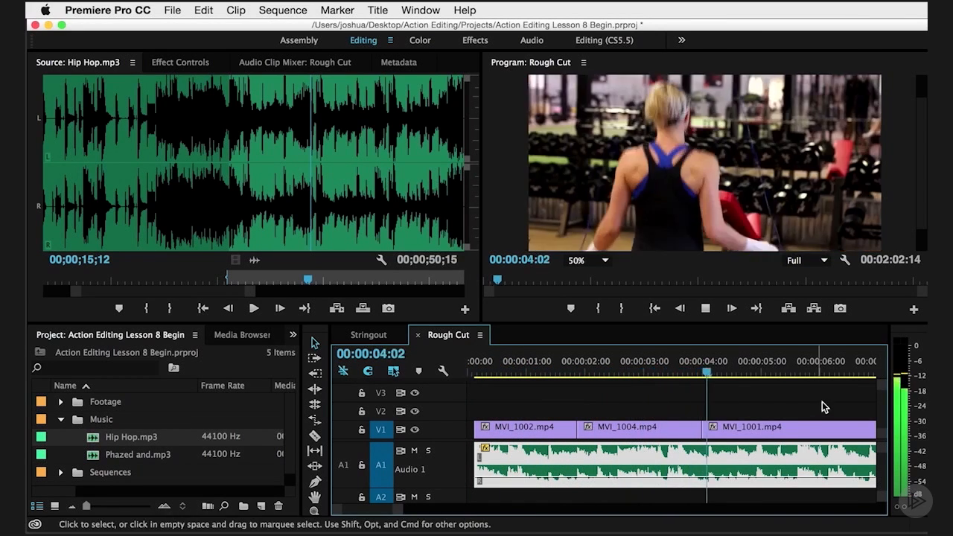
pyautogui.press('space')
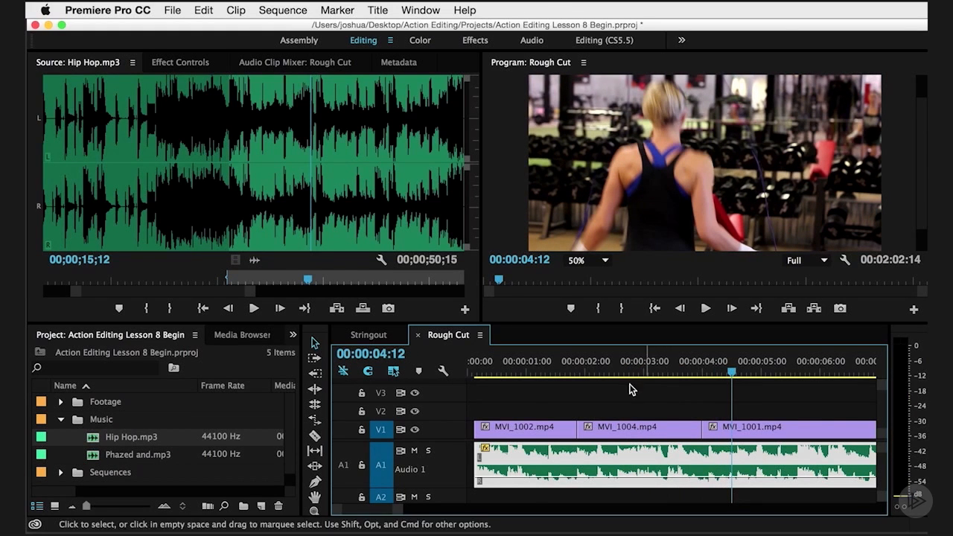
# Play the opening of Rough Cut from its start twice to judge the first edit against the music's beats.
pyautogui.moveTo(483, 372); pyautogui.dragTo(454, 373)
pyautogui.press('space')
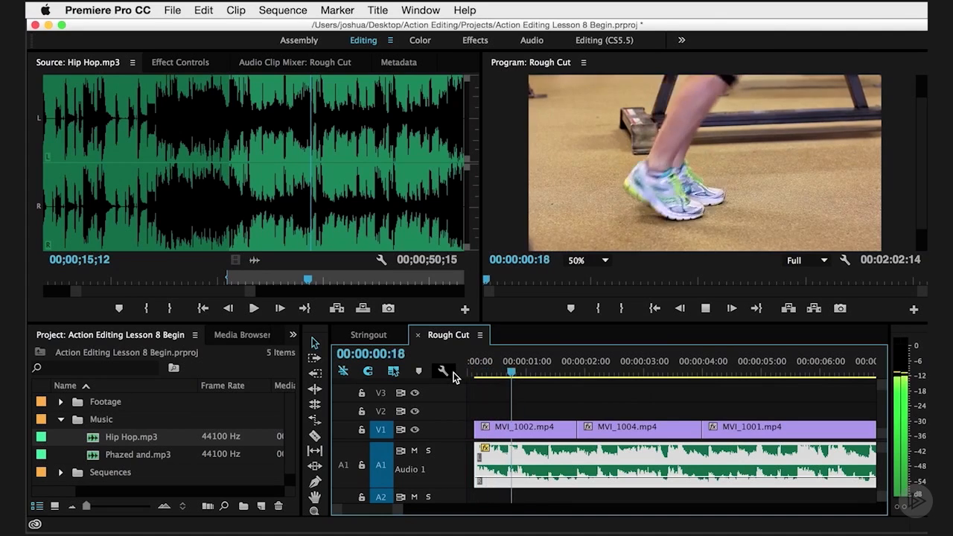
pyautogui.press('space')
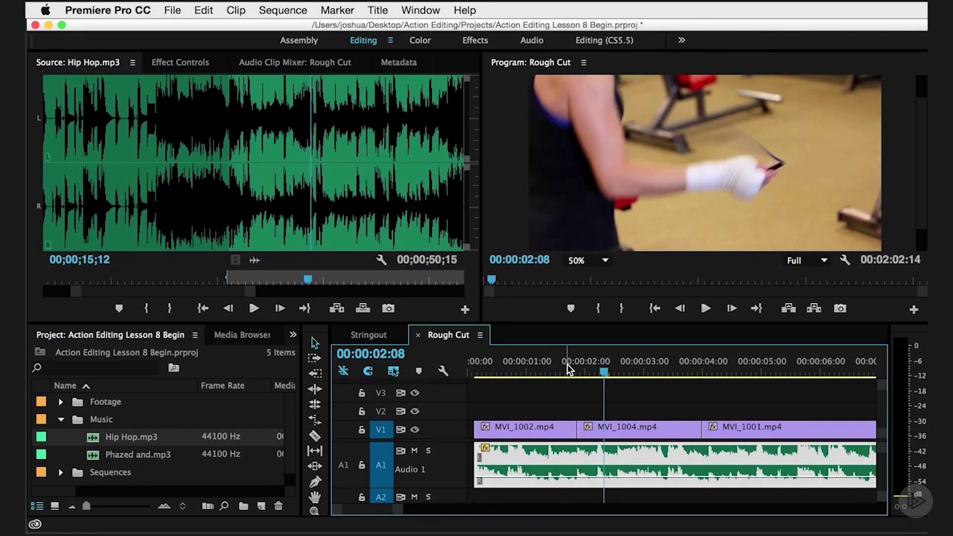
pyautogui.click(566, 363)
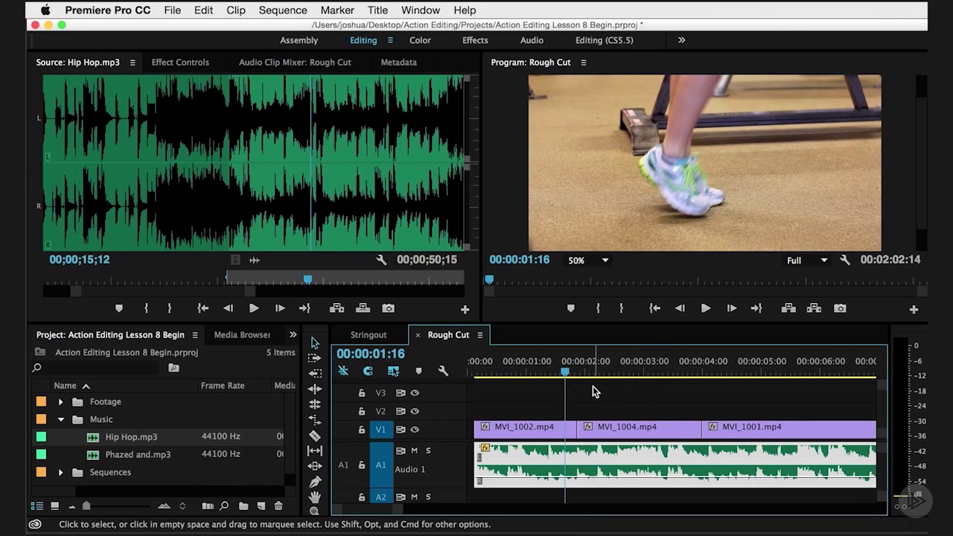
pyautogui.press('=')
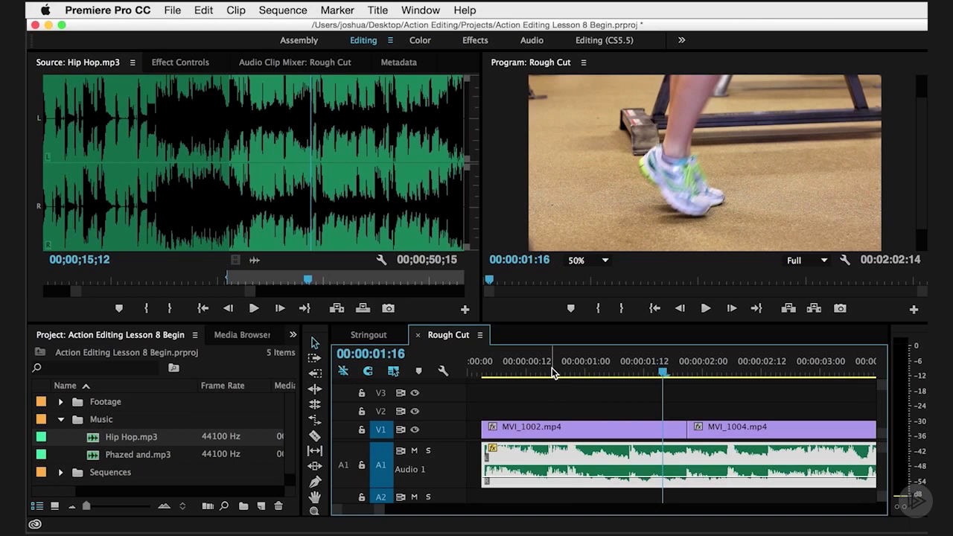
pyautogui.press('Home')
pyautogui.press('space')
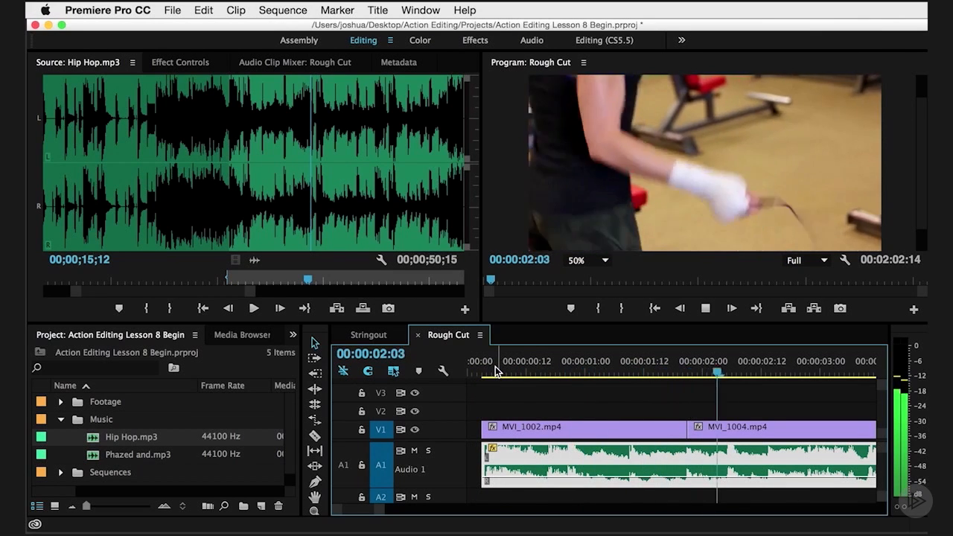
pyautogui.press('space')
# Find the beat near the first edit and move MVI_1004.mp4 on V1 to start at 00:00:01:20.
pyautogui.click(621, 365)
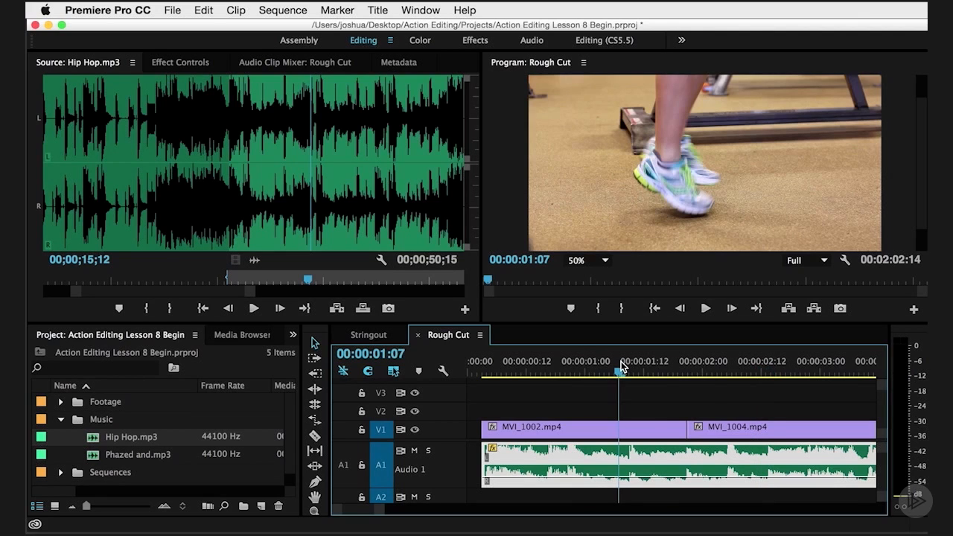
pyautogui.press('Right')
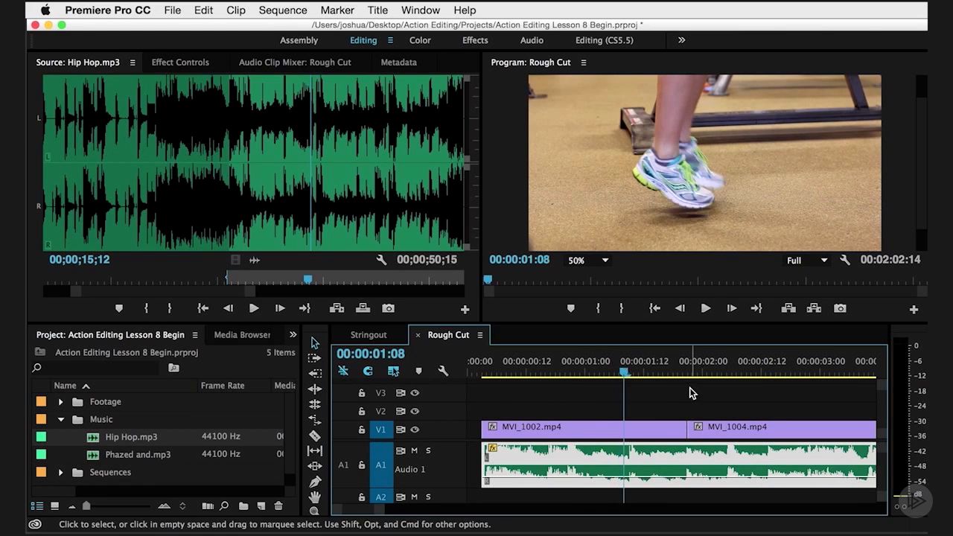
pyautogui.click(679, 368)
pyautogui.press('Right')
pyautogui.press('Left')
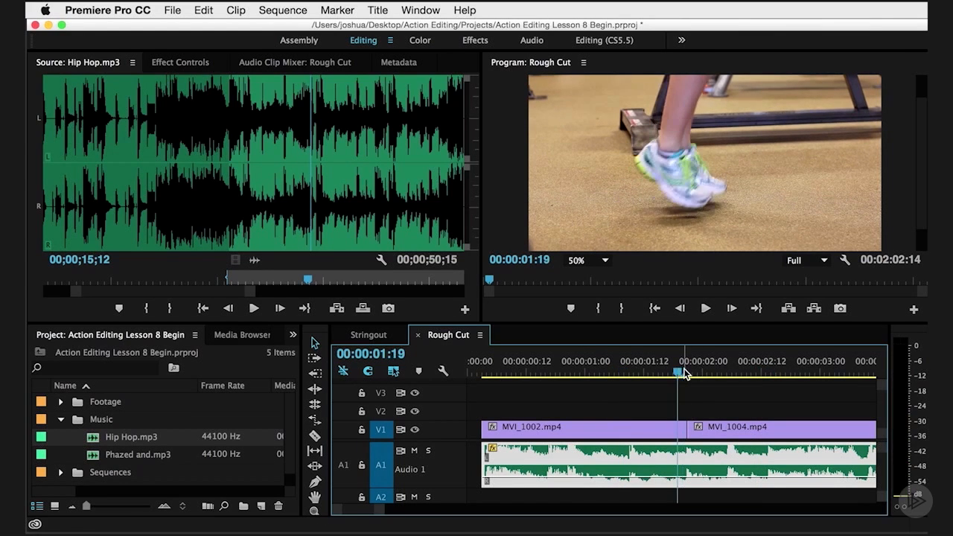
pyautogui.press('Right')
pyautogui.press('Right')
pyautogui.press('Left')
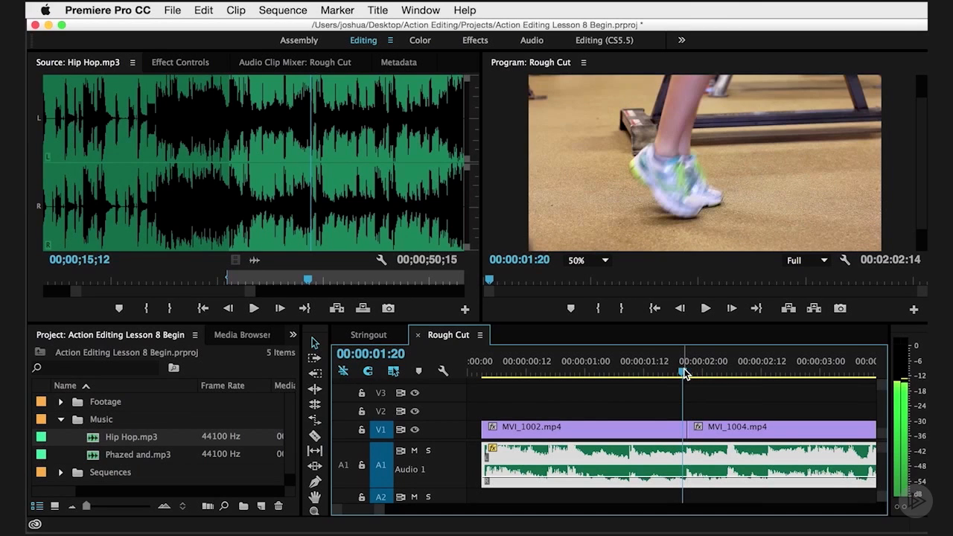
pyautogui.press('Left')
pyautogui.press('Right')
pyautogui.click(714, 429)
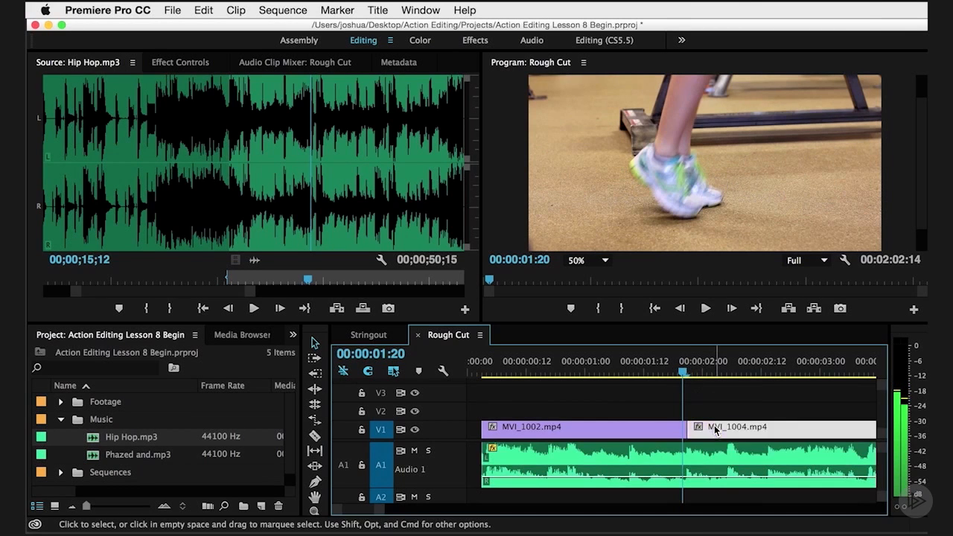
pyautogui.moveTo(714, 429); pyautogui.dragTo(710, 428)
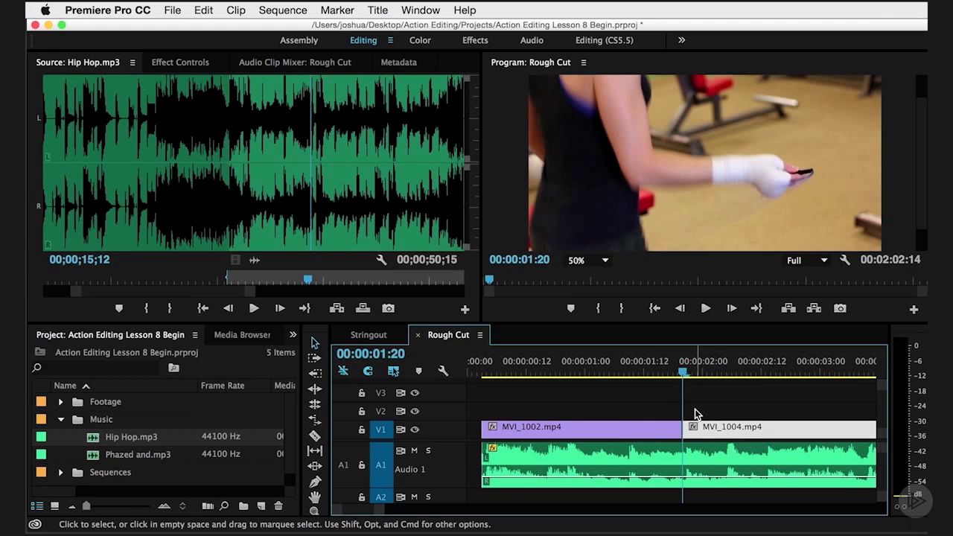
# Examine the waveform at the first edit, and play Rough Cut from its start through MVI_1004.mp4.
pyautogui.press('=')
pyautogui.press('=')
pyautogui.press('=')
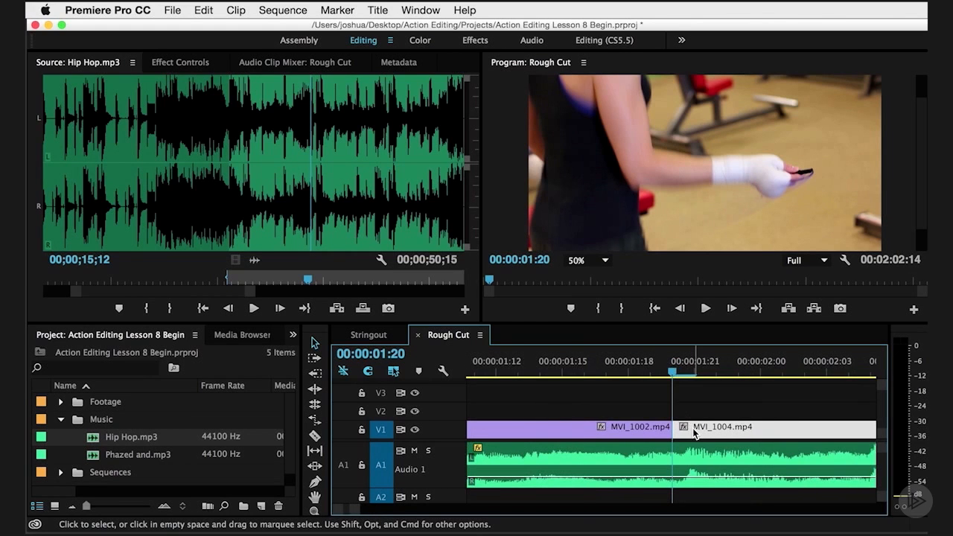
pyautogui.press('-')
pyautogui.press('-')
pyautogui.press('-')
pyautogui.press('-')
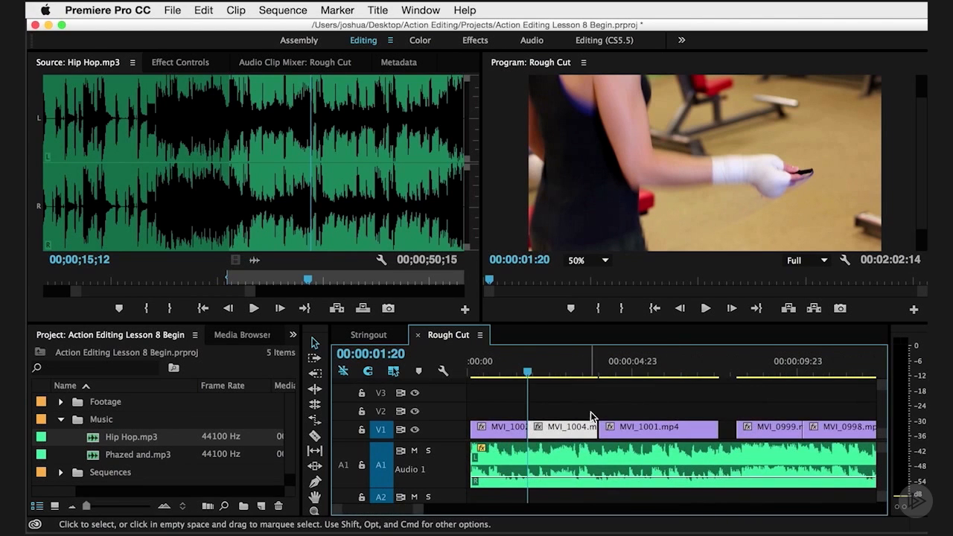
pyautogui.press('Home')
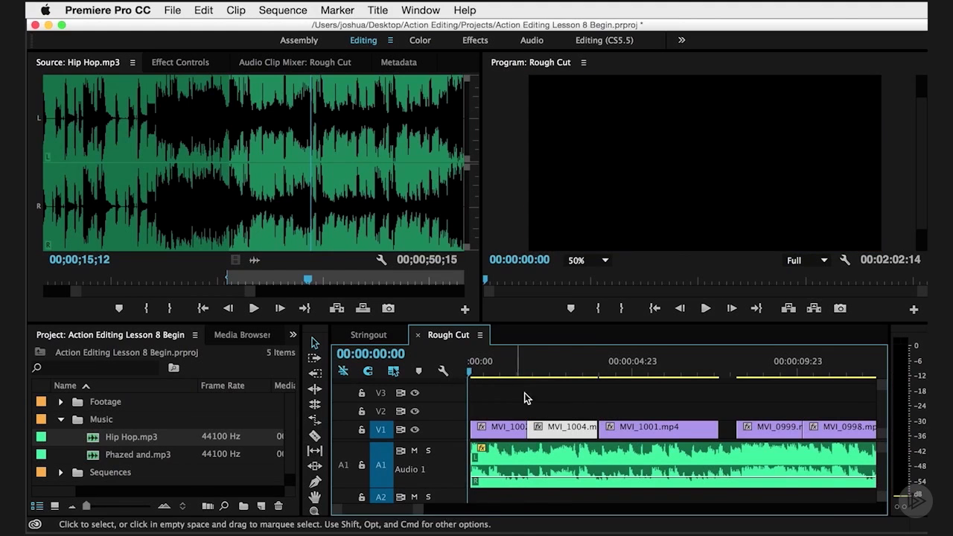
pyautogui.press('space')
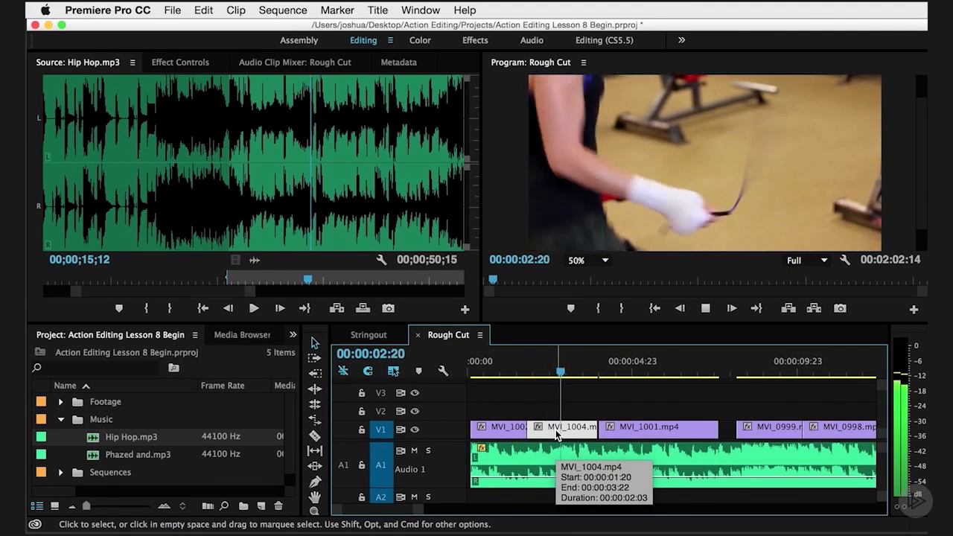
pyautogui.press('space')
pyautogui.press('space')
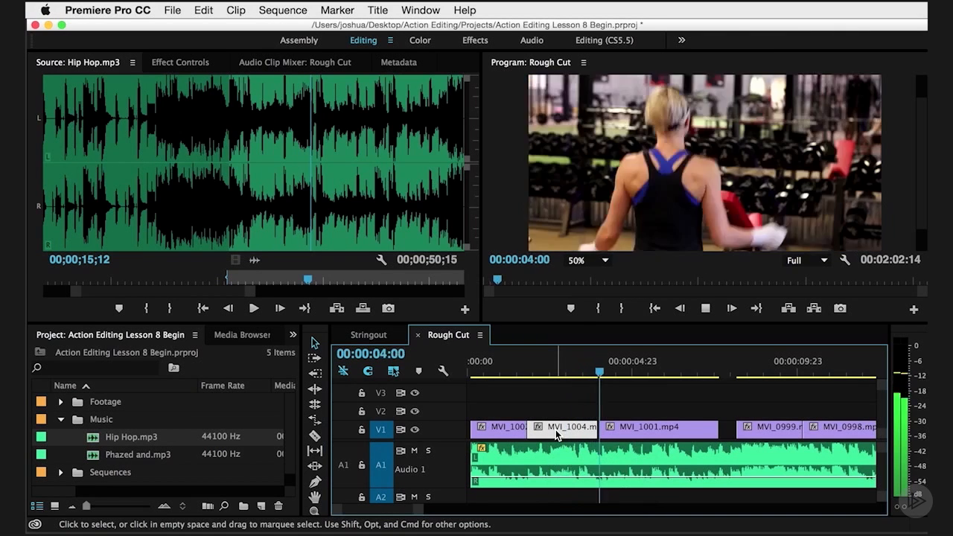
# Find the beat within MVI_1004.mp4 and move MVI_1001.mp4 on V1 earlier to start at 00:00:02:21.
pyautogui.click(505, 367)
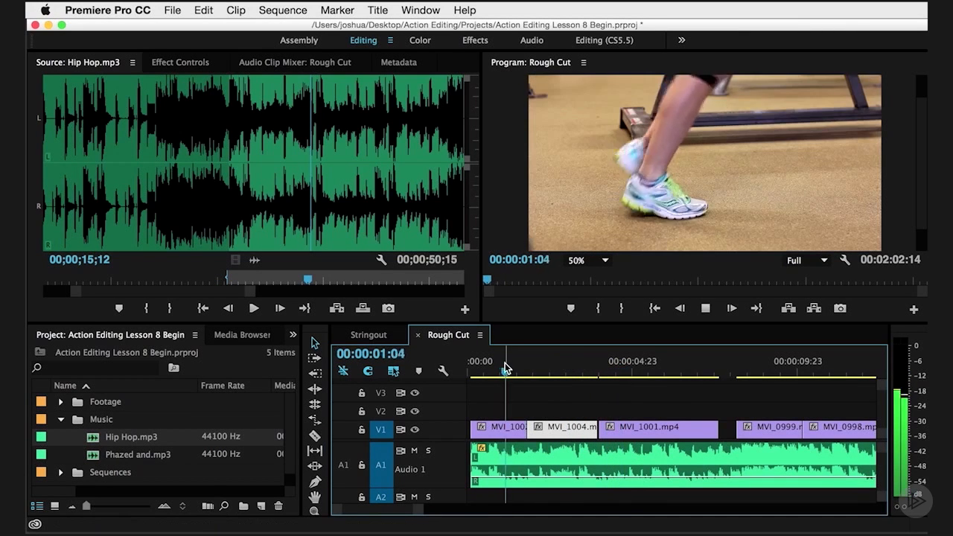
pyautogui.press('space')
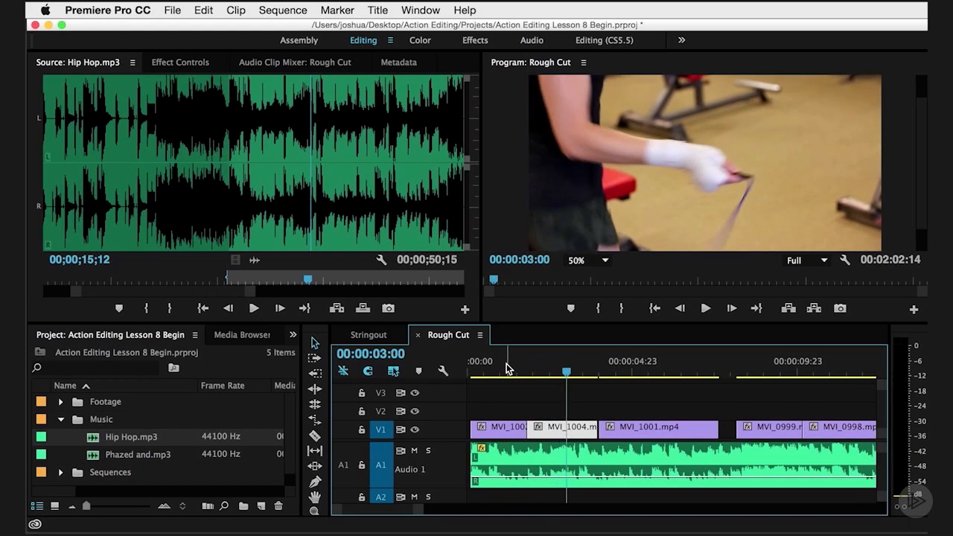
pyautogui.press('Left')
pyautogui.press('Left')
pyautogui.press('Left')
pyautogui.press('Left')
pyautogui.press('Left')
pyautogui.press('Right')
pyautogui.press('Right')
pyautogui.press('Right')
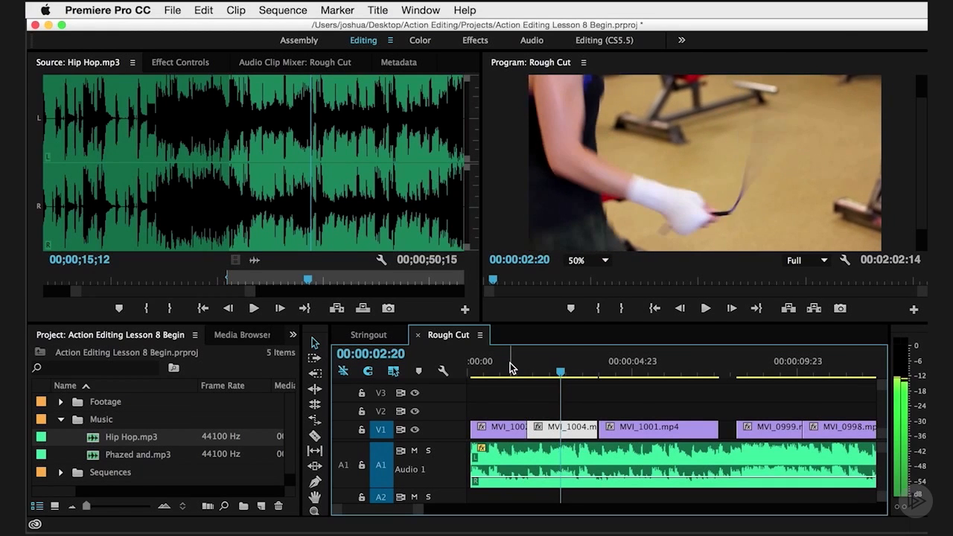
pyautogui.moveTo(653, 428); pyautogui.dragTo(619, 428)
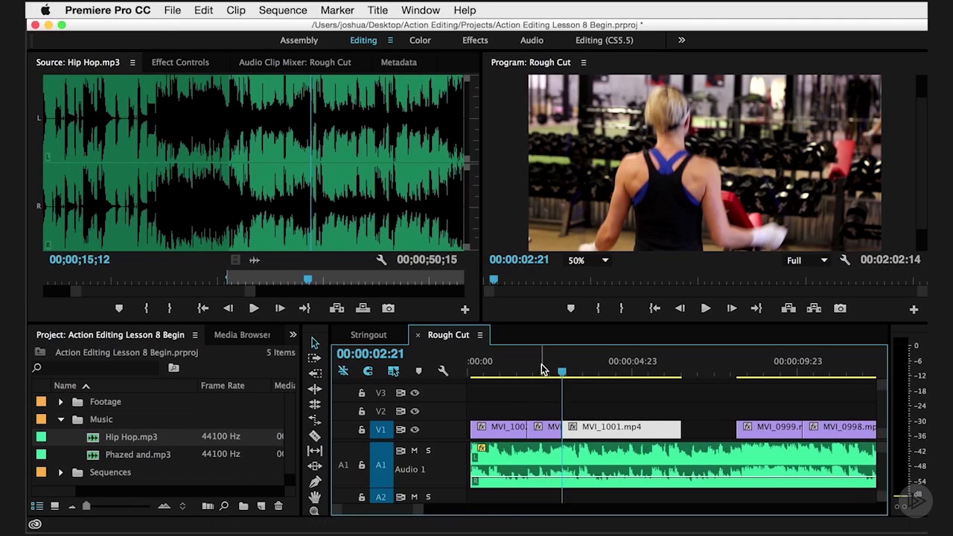
# Play from the start to find the next beat, and move MVI_0999.mp4 and MVI_0998.mp4 together to start at 00:00:05:14.
pyautogui.moveTo(499, 369); pyautogui.dragTo(470, 372)
pyautogui.press('space')
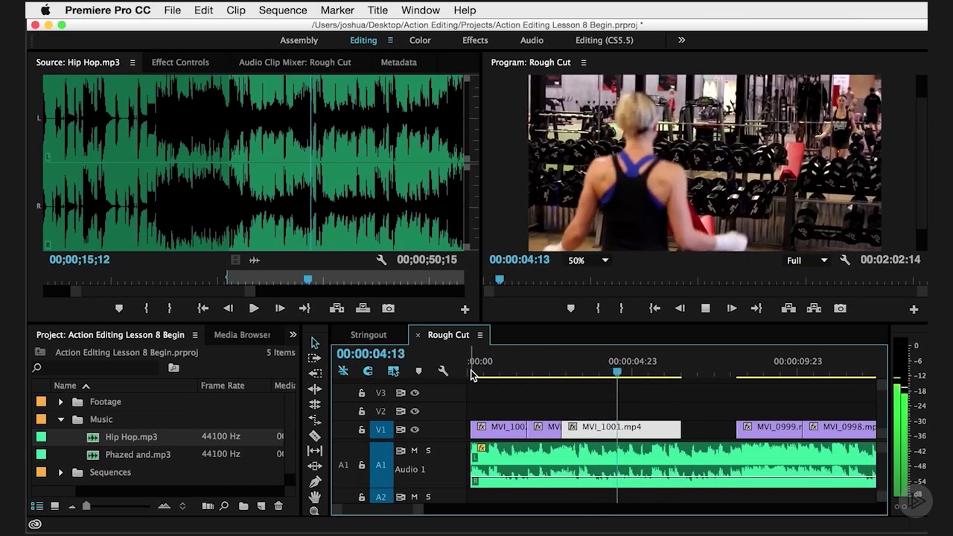
pyautogui.press('space')
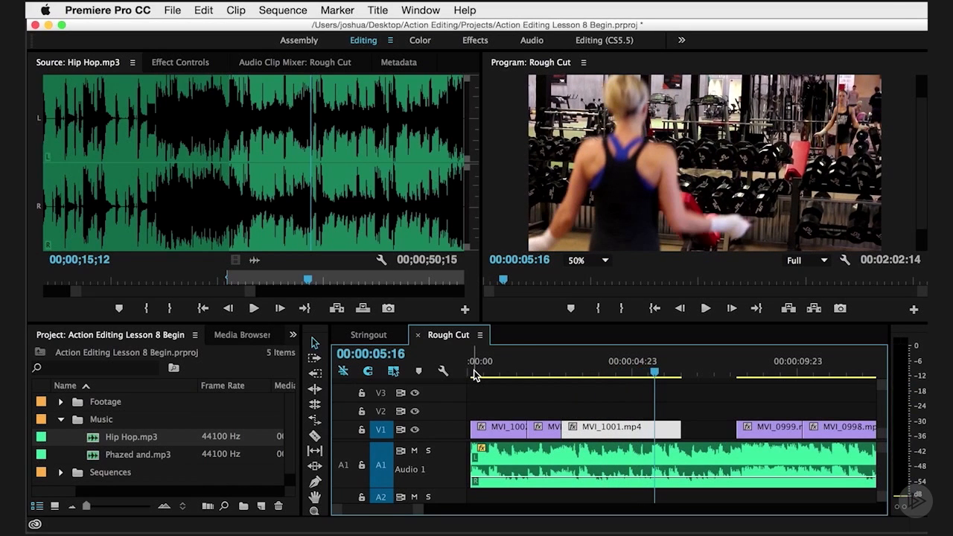
pyautogui.press('Left')
pyautogui.press('Left')
pyautogui.press('Left')
pyautogui.press('Right')
pyautogui.press('Right')
pyautogui.press('Left')
pyautogui.press('Left')
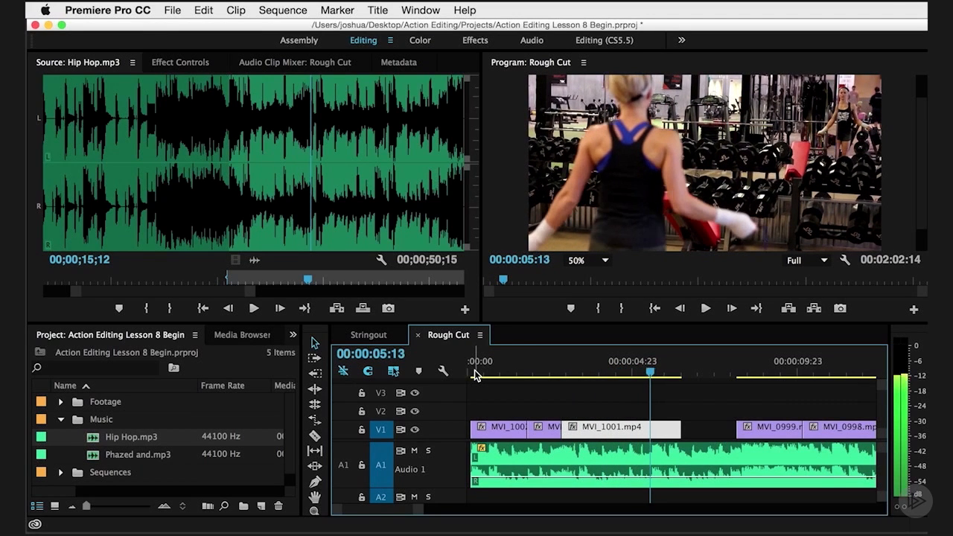
pyautogui.press('Right')
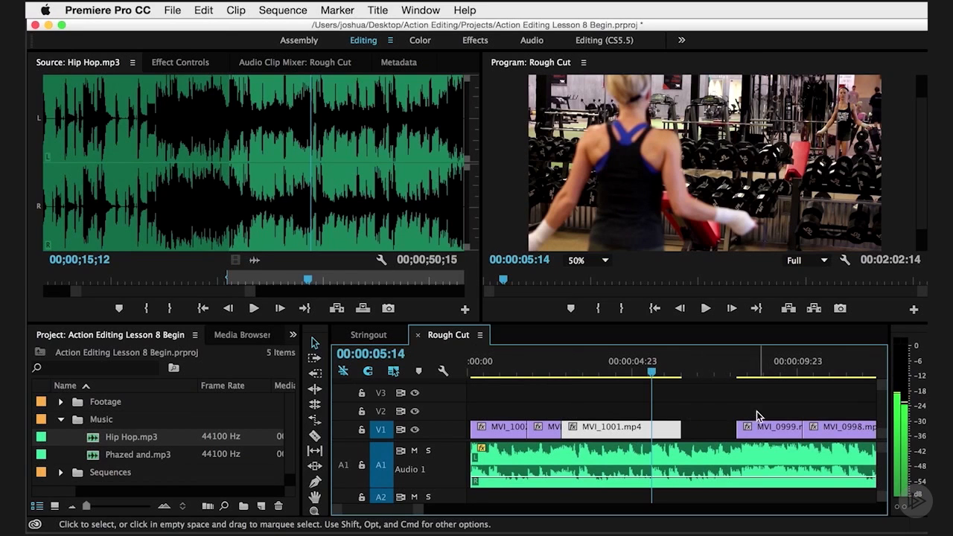
pyautogui.moveTo(756, 412); pyautogui.dragTo(703, 431)
# Play across the edits from MVI_1001.mp4 through MVI_0998.mp4 to judge their timing against the music.
pyautogui.click(626, 372)
pyautogui.press('space')
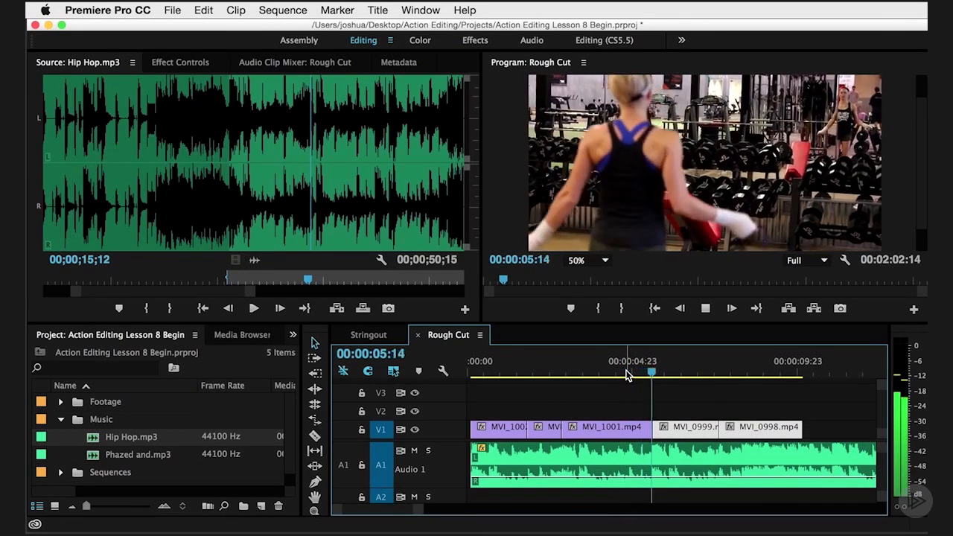
pyautogui.press('space')
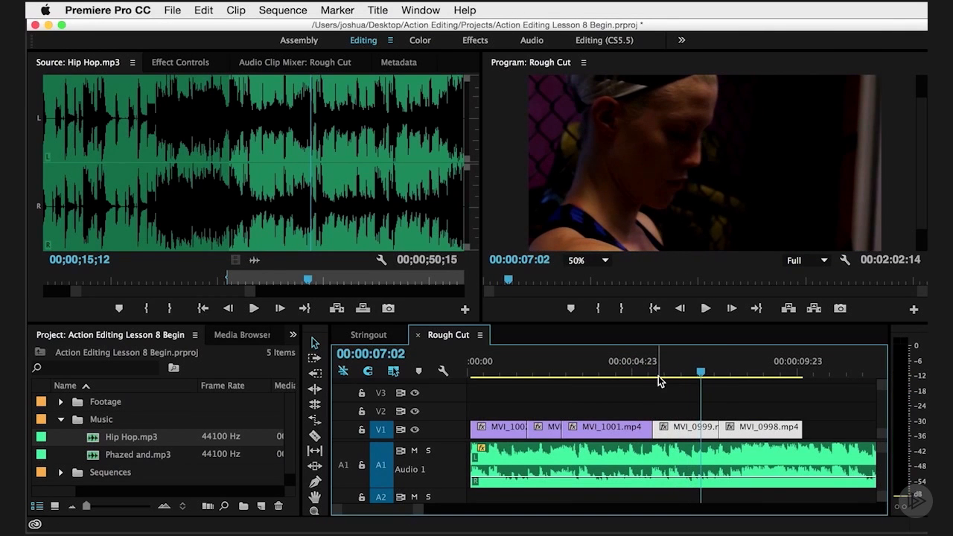
pyautogui.press('space')
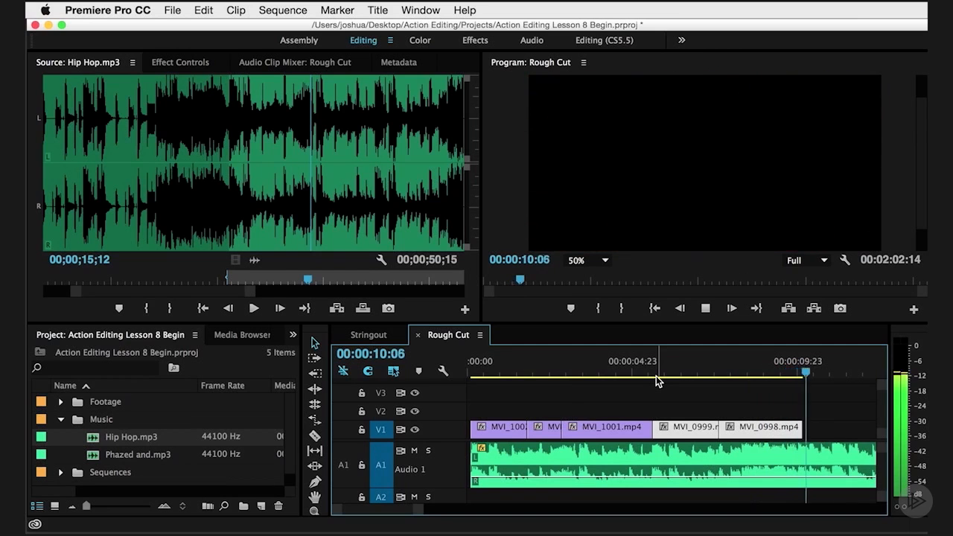
pyautogui.press('space')
pyautogui.moveTo(636, 365); pyautogui.dragTo(616, 371)
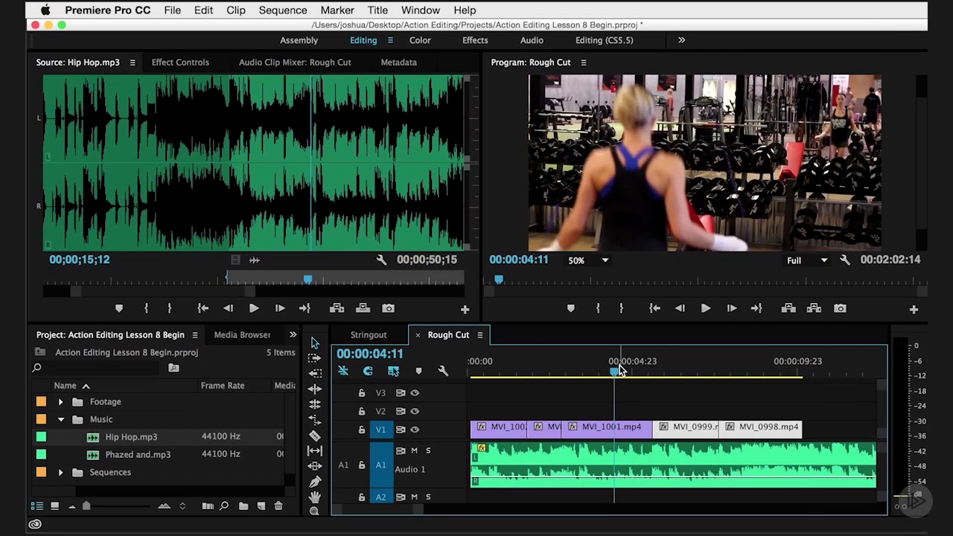
pyautogui.press('space')
pyautogui.press('space')
# Try to move MVI_0998.mp4 onto the beat at 00:00:06:20 while MVI_0999.mp4 is also selected.
pyautogui.press('=')
pyautogui.press('=')
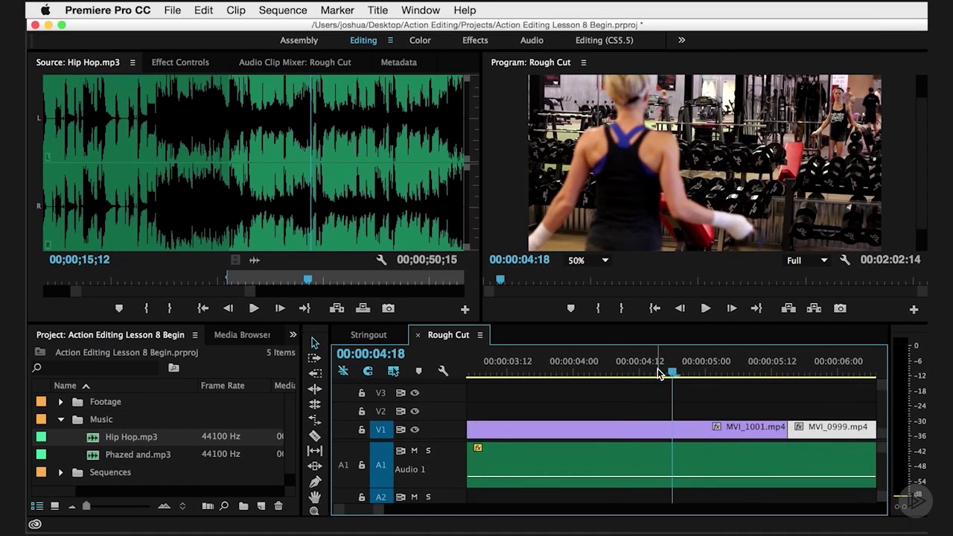
pyautogui.press('space')
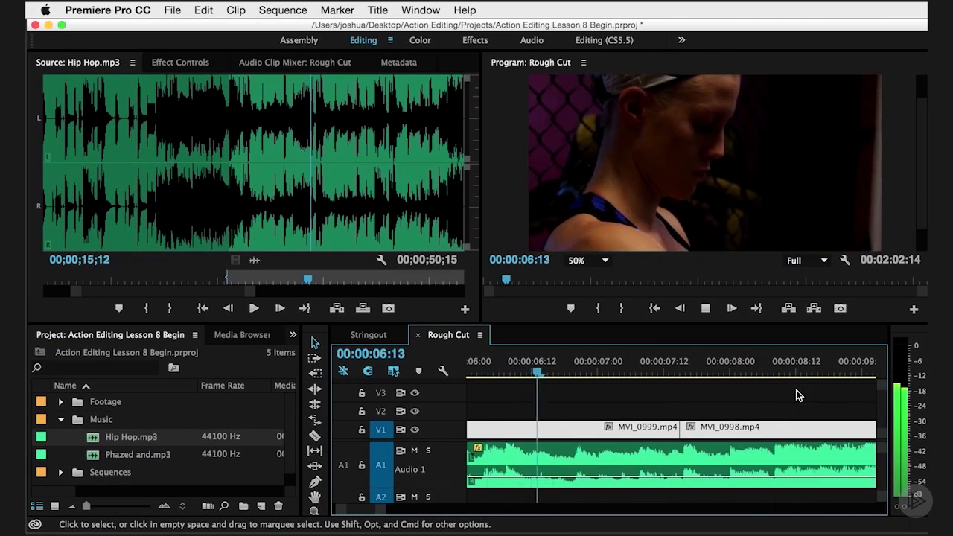
pyautogui.press('space')
pyautogui.press('Left')
pyautogui.press('Left')
pyautogui.press('Left')
pyautogui.press('Left')
pyautogui.press('Left')
pyautogui.press('Left')
pyautogui.press('Left')
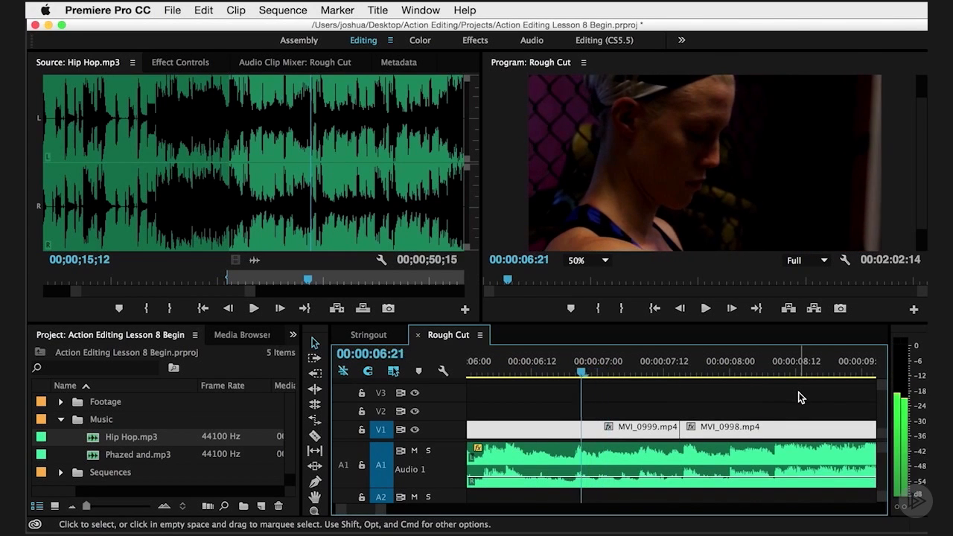
pyautogui.press('Right')
pyautogui.moveTo(793, 432); pyautogui.dragTo(689, 434)
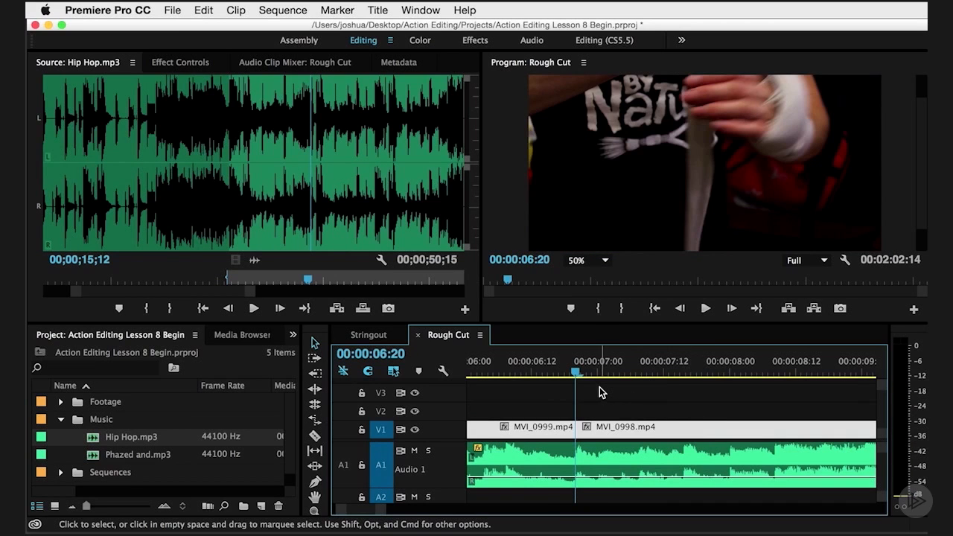
# Play the moved section, undo the last clip move and replay MVI_0999.mp4 with the music.
pyautogui.press('-')
pyautogui.press('-')
pyautogui.click(579, 376)
pyautogui.press('space')
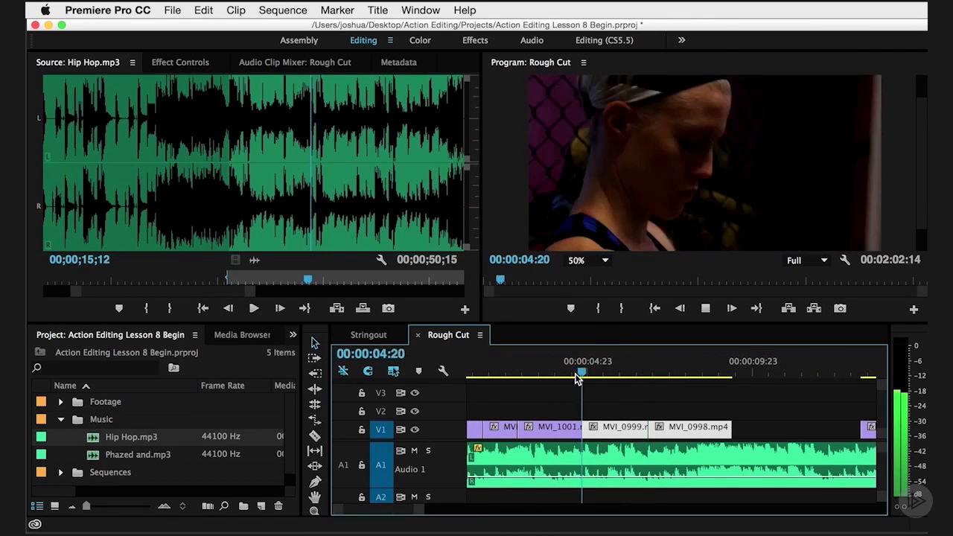
pyautogui.press('space')
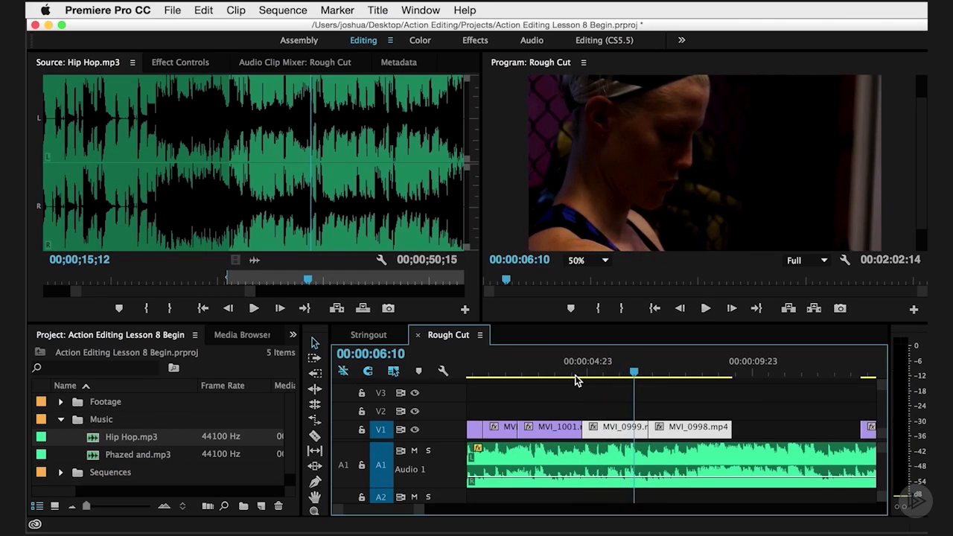
pyautogui.press('super+z')
pyautogui.press('space')
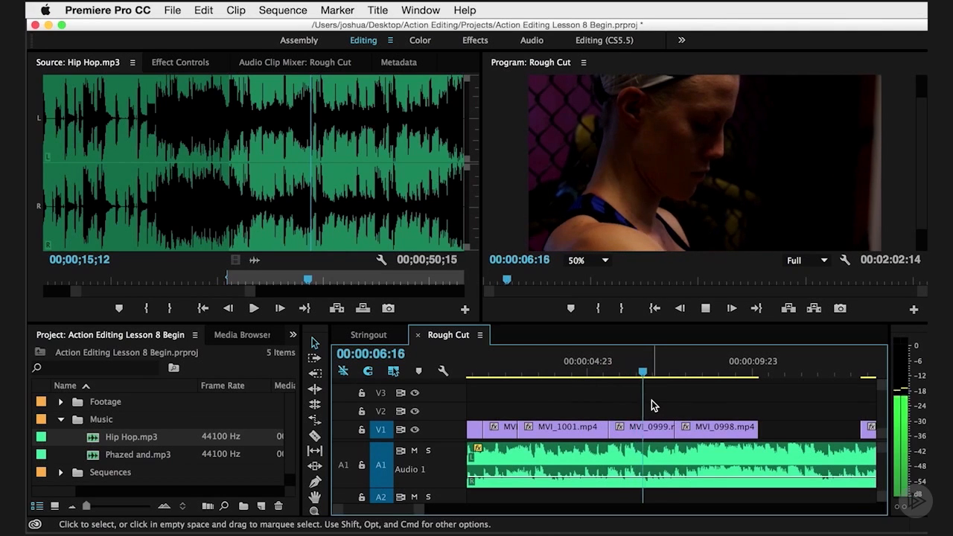
# Locate the beat at 00:00:06:20 and move MVI_0998.mp4 on V1 so it starts there.
pyautogui.press('space')
pyautogui.press('Left')
pyautogui.press('Left')
pyautogui.press('Left')
pyautogui.press('Left')
pyautogui.press('Left')
pyautogui.press('Left')
pyautogui.press('Left')
pyautogui.press('Left')
pyautogui.press('Left')
pyautogui.press('Left')
pyautogui.press('Left')
pyautogui.press('Left')
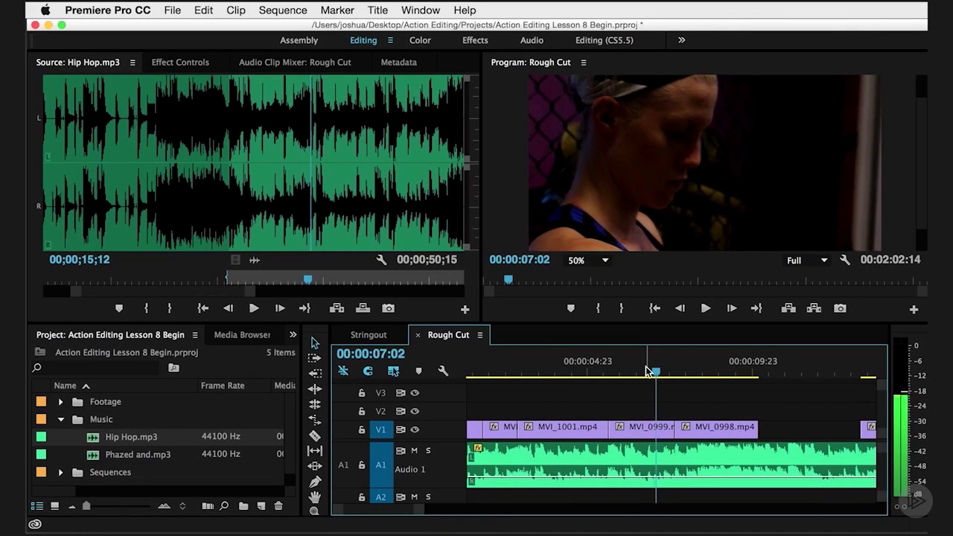
pyautogui.press('Right')
pyautogui.press('Right')
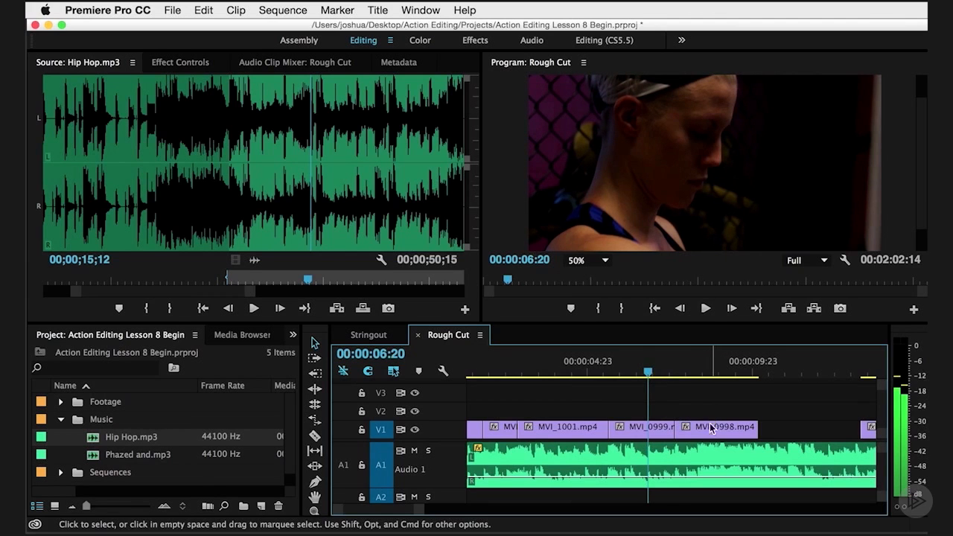
pyautogui.moveTo(713, 429); pyautogui.dragTo(686, 432)
# Play MVI_0998.mp4 with the music to find the next beat, and trim the clip's end to 00:00:08:08.
pyautogui.click(600, 367)
pyautogui.press('space')
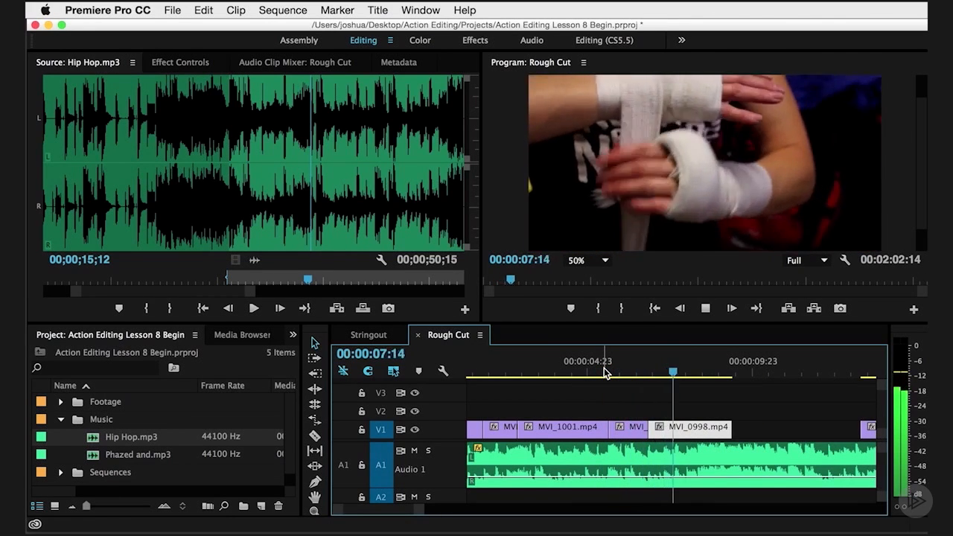
pyautogui.press('space')
pyautogui.press('Left')
pyautogui.press('Left')
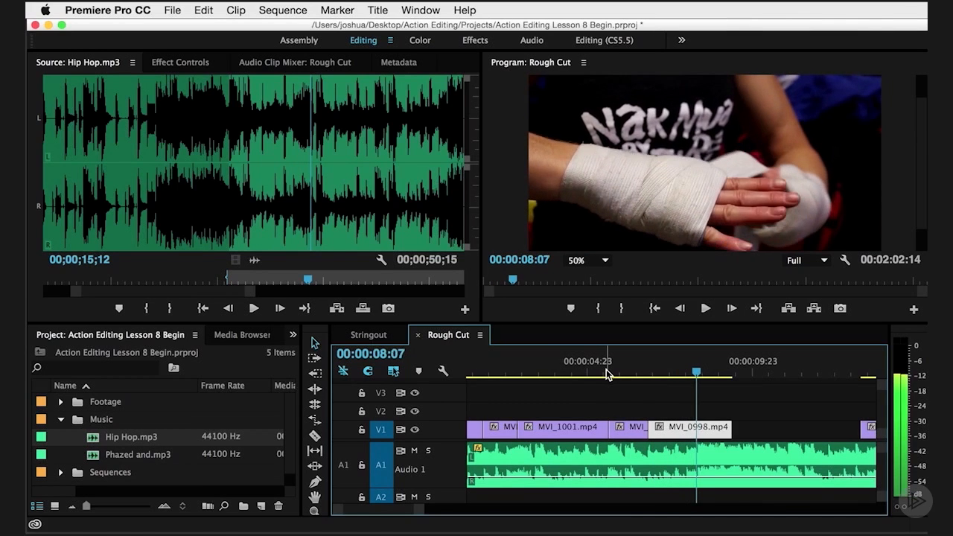
pyautogui.press('Right')
pyautogui.moveTo(730, 427); pyautogui.dragTo(698, 426)
# Move all V1 clips after MVI_0998.mp4 together so MVI_1008.mp4 starts at 00:00:08:08, and play across the edits.
pyautogui.press('a')
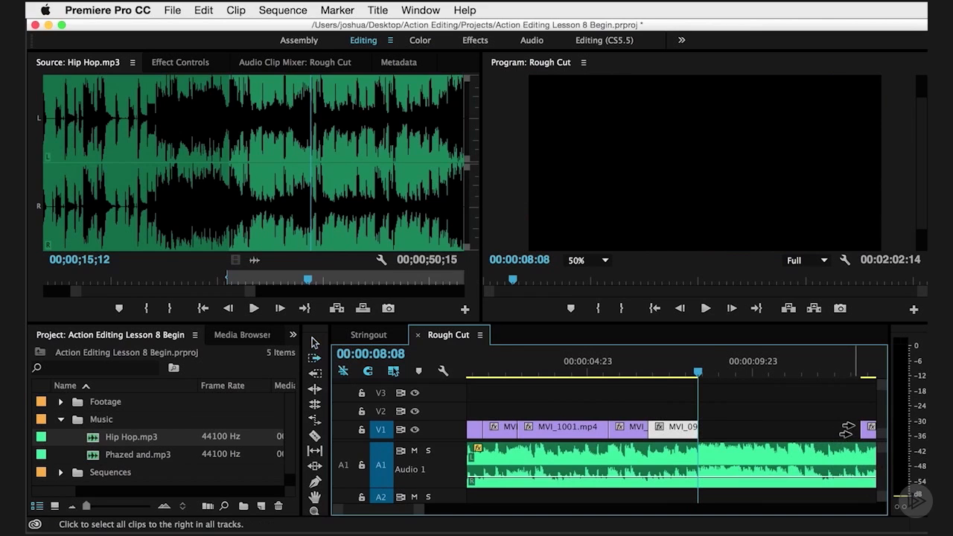
pyautogui.click(847, 429)
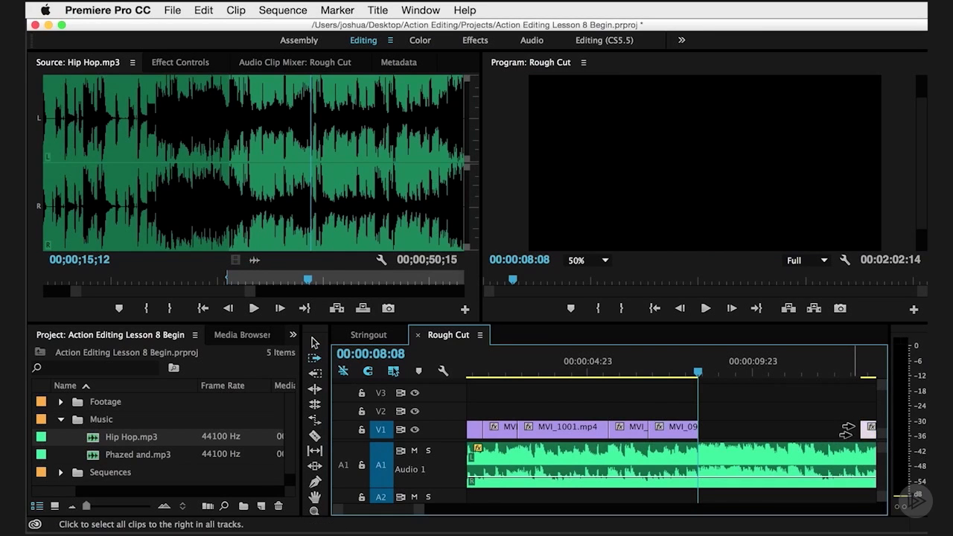
pyautogui.moveTo(870, 430); pyautogui.dragTo(716, 435)
pyautogui.click(658, 370)
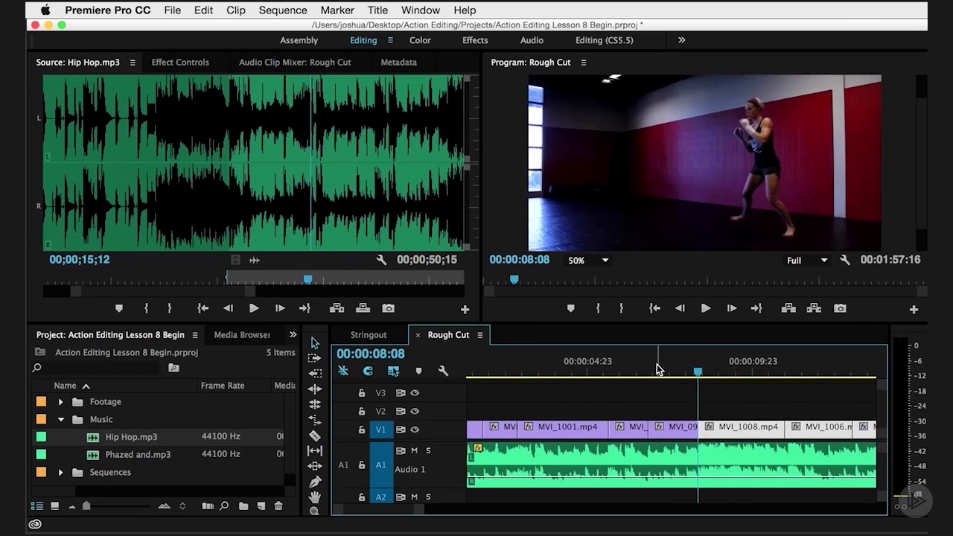
pyautogui.press('space')
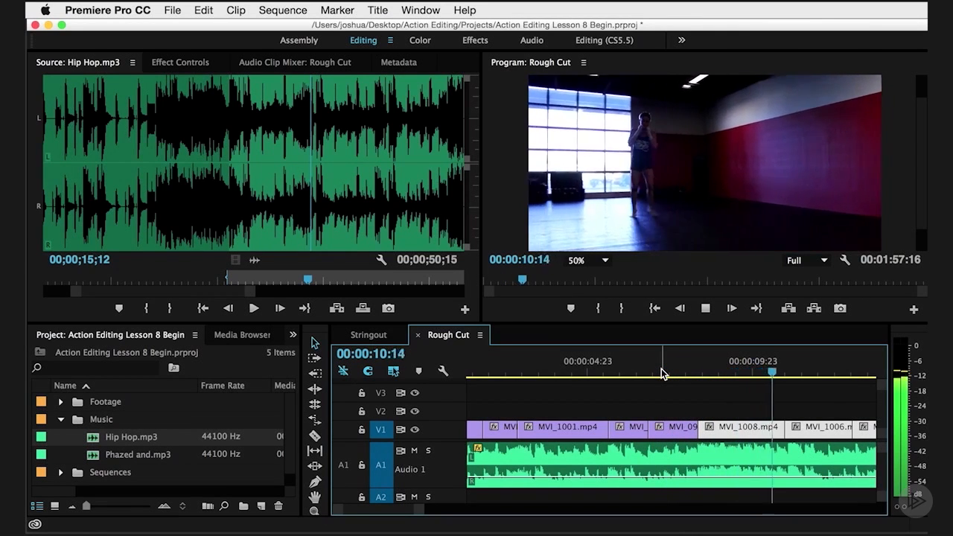
pyautogui.press('space')
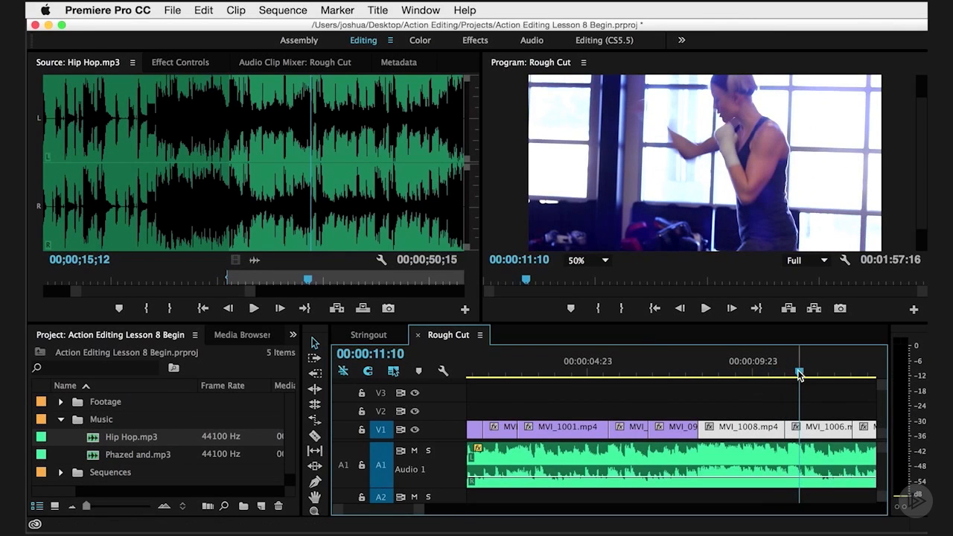
# Find the beat after the MVI_1008.mp4 edit, move MVI_1006.mp4 and all following clips to 00:00:11:01, and extend MVI_1008.mp4 to meet it.
pyautogui.moveTo(797, 374); pyautogui.dragTo(786, 371)
pyautogui.press('=')
pyautogui.press('=')
pyautogui.press('Left')
pyautogui.press('Left')
pyautogui.press('Left')
pyautogui.press('Left')
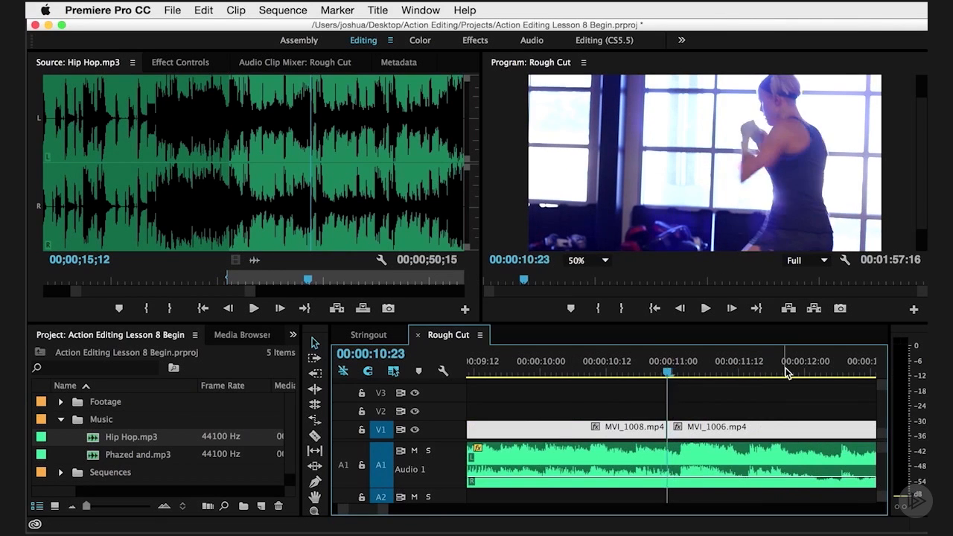
pyautogui.press('Right')
pyautogui.press('Right')
pyautogui.press('Right')
pyautogui.press('Right')
pyautogui.press('Right')
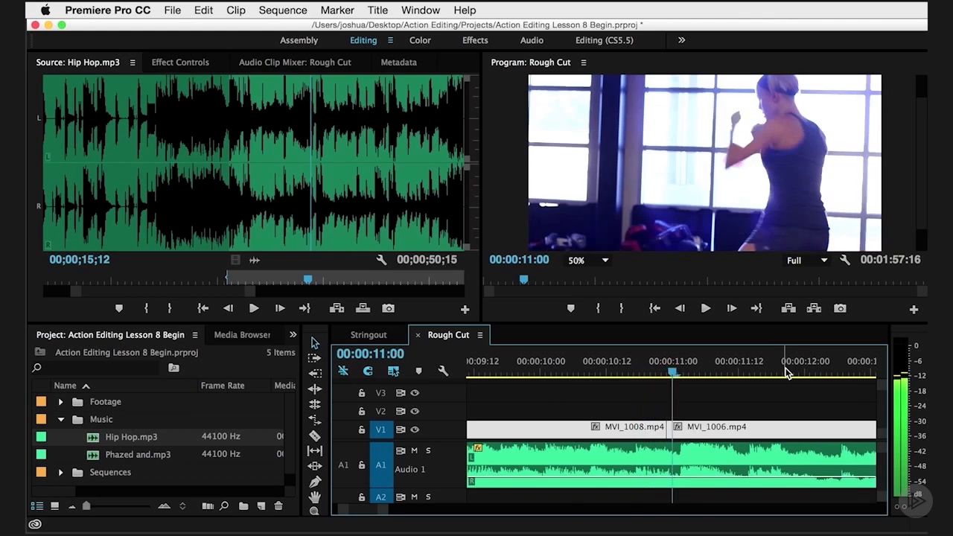
pyautogui.press('Left')
pyautogui.press('Right')
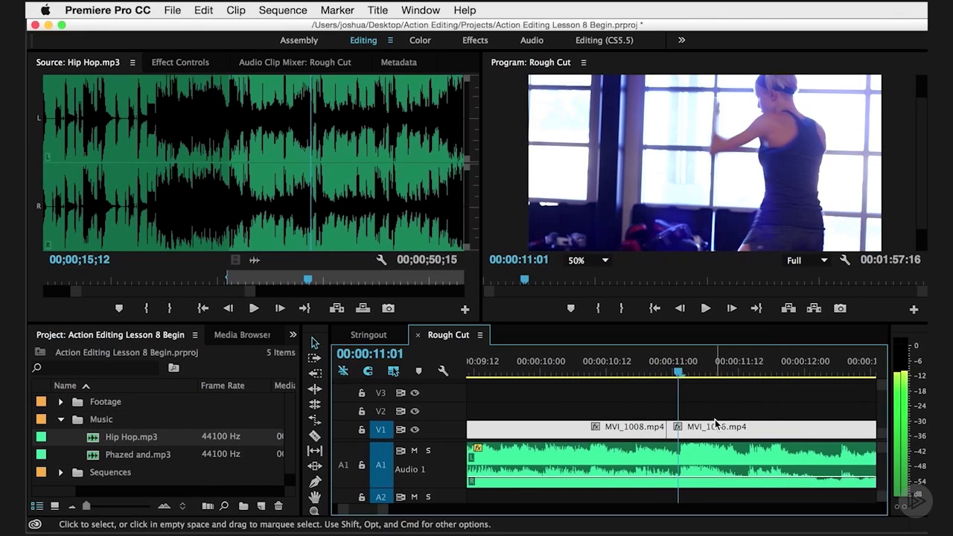
pyautogui.press('a')
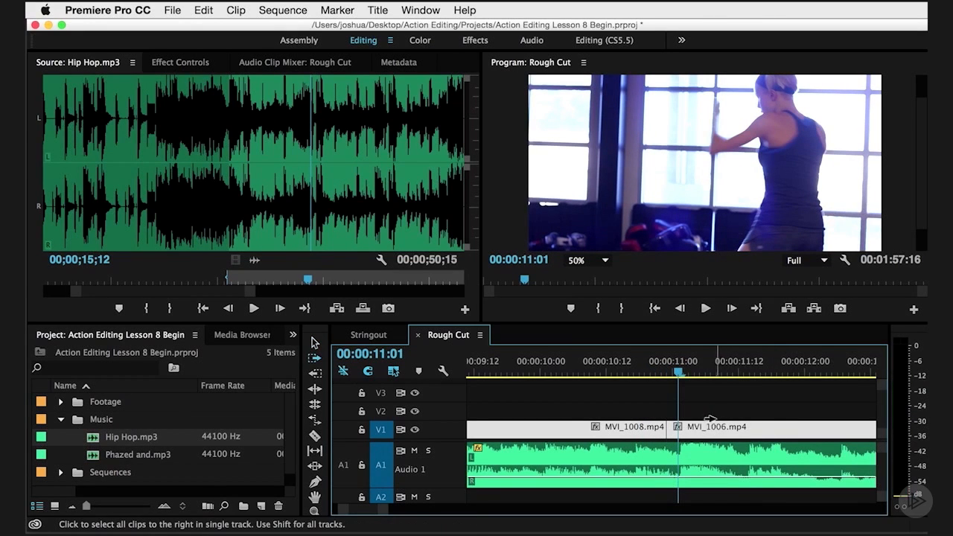
pyautogui.click(712, 428)
pyautogui.press('v')
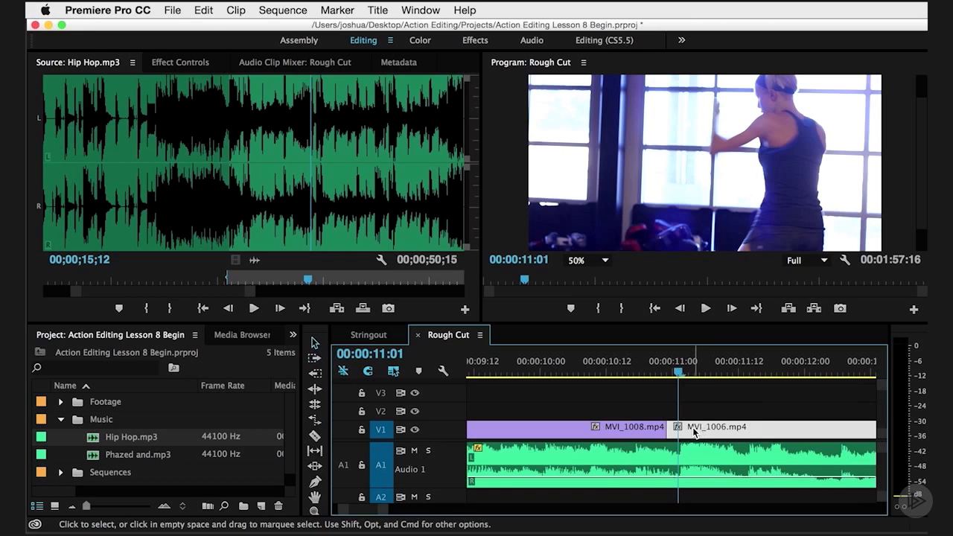
pyautogui.moveTo(693, 431); pyautogui.dragTo(668, 430)
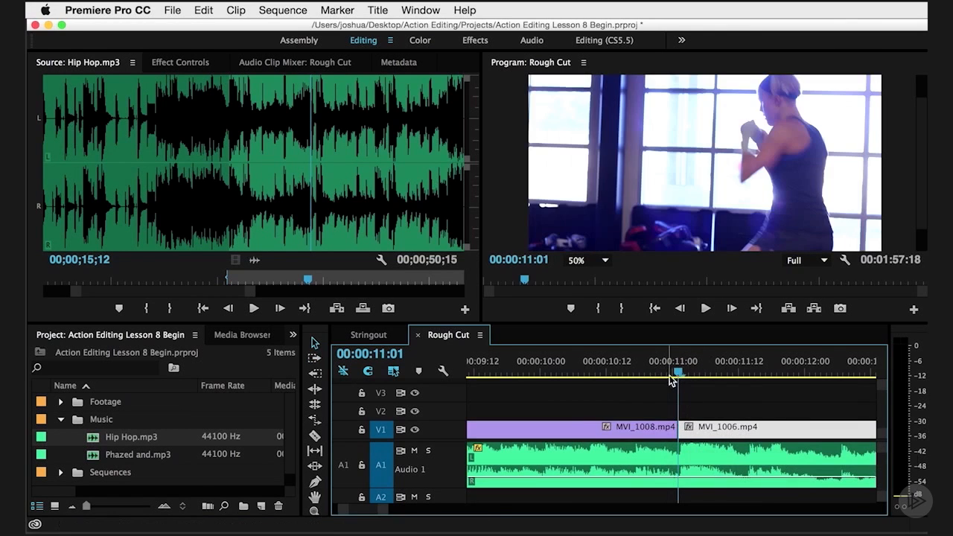
# Play across the edit between MVI_1008.mp4 and MVI_1006.mp4 to check it against the beat, and deselect the clips.
pyautogui.click(562, 369)
pyautogui.press('space')
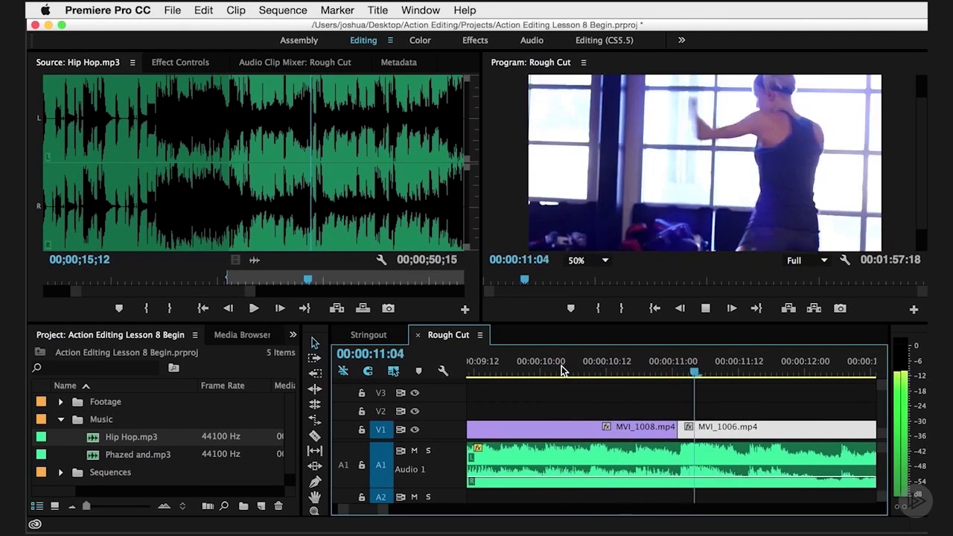
pyautogui.press('space')
pyautogui.press('\\')
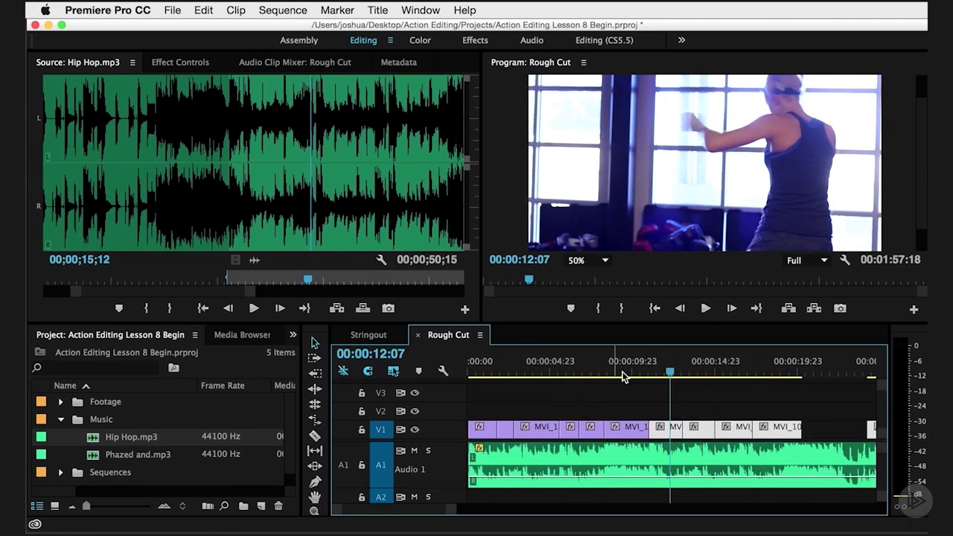
pyautogui.click(700, 393)
pyautogui.press('space')
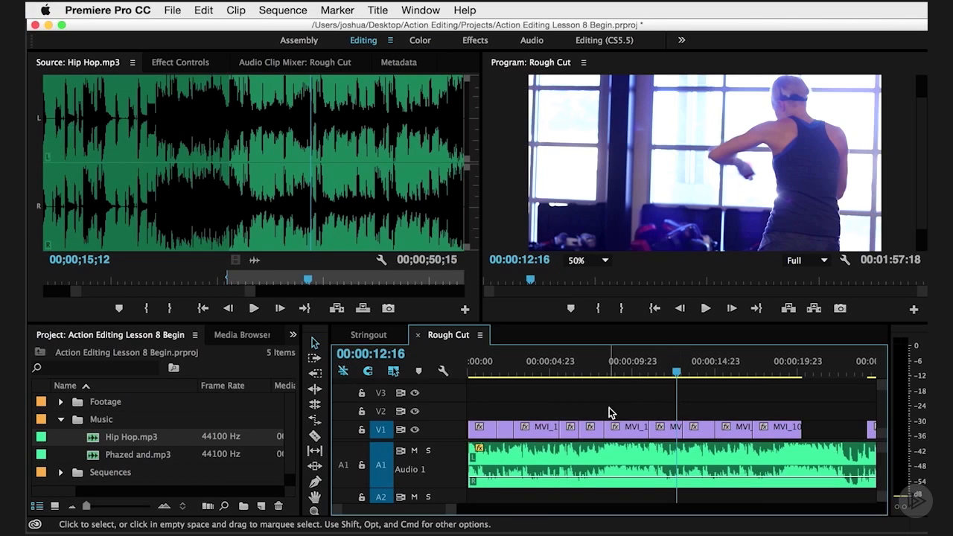
# Find a strong beat in the music under MVI_1012.mp4 and split the A1 music clip at 00:00:19:05.
pyautogui.click(759, 368)
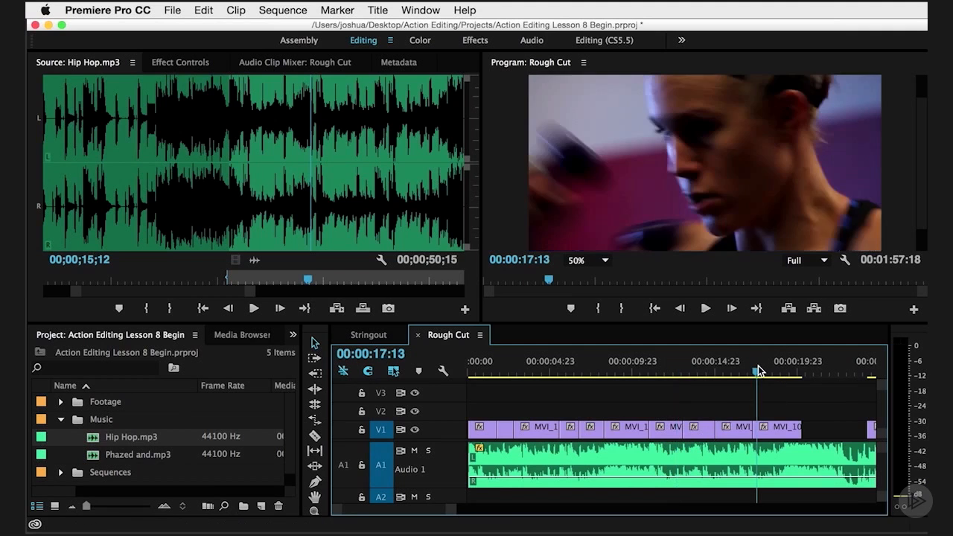
pyautogui.press('=')
pyautogui.press('=')
pyautogui.press('space')
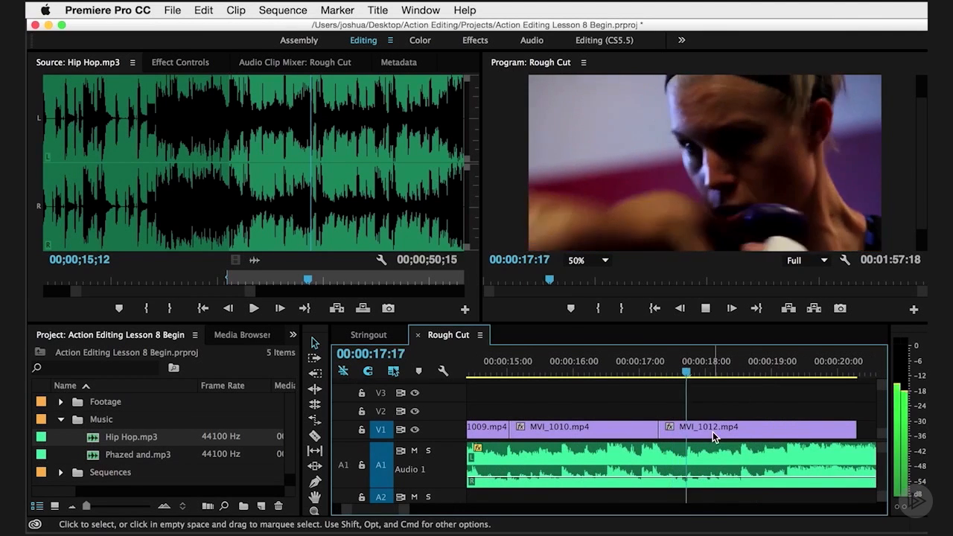
pyautogui.press('space')
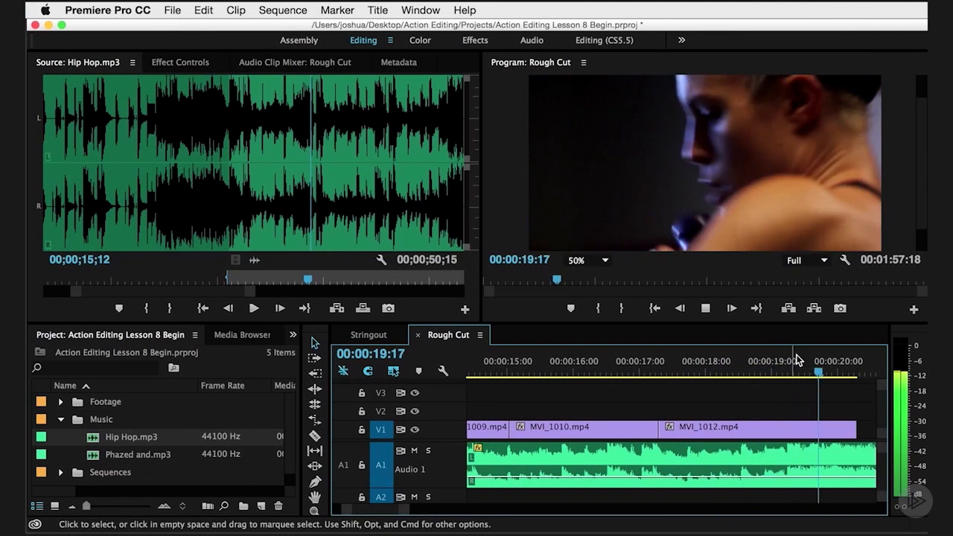
pyautogui.click(755, 370)
pyautogui.press('Right')
pyautogui.press('Right')
pyautogui.press('Right')
pyautogui.press('Right')
pyautogui.press('Right')
pyautogui.press('Right')
pyautogui.press('Right')
pyautogui.press('Right')
pyautogui.press('Right')
pyautogui.press('Right')
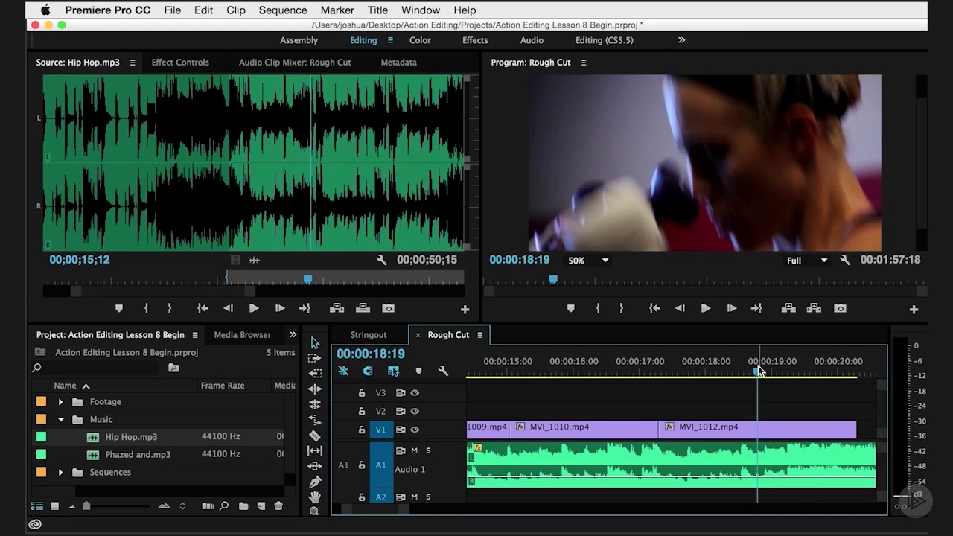
pyautogui.press('Right')
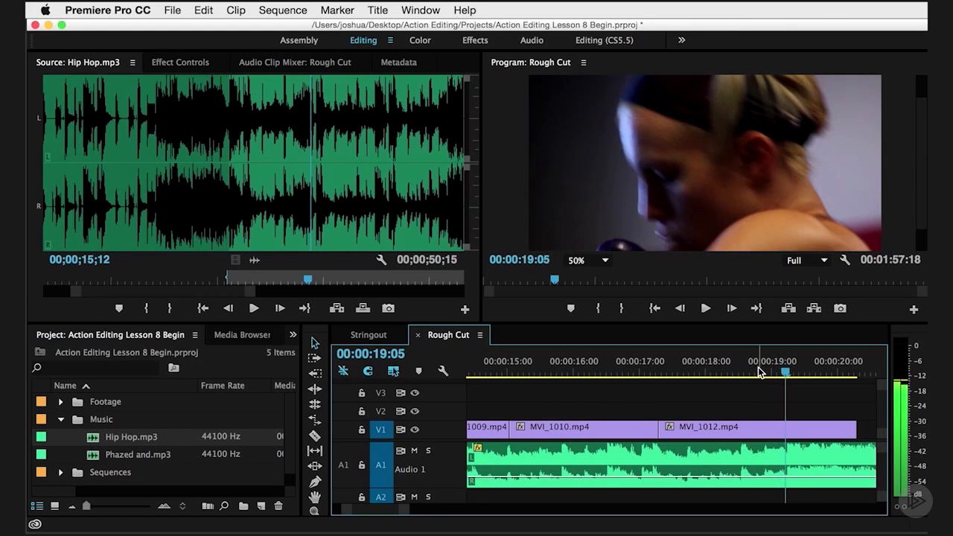
pyautogui.press('Left')
pyautogui.press('Right')
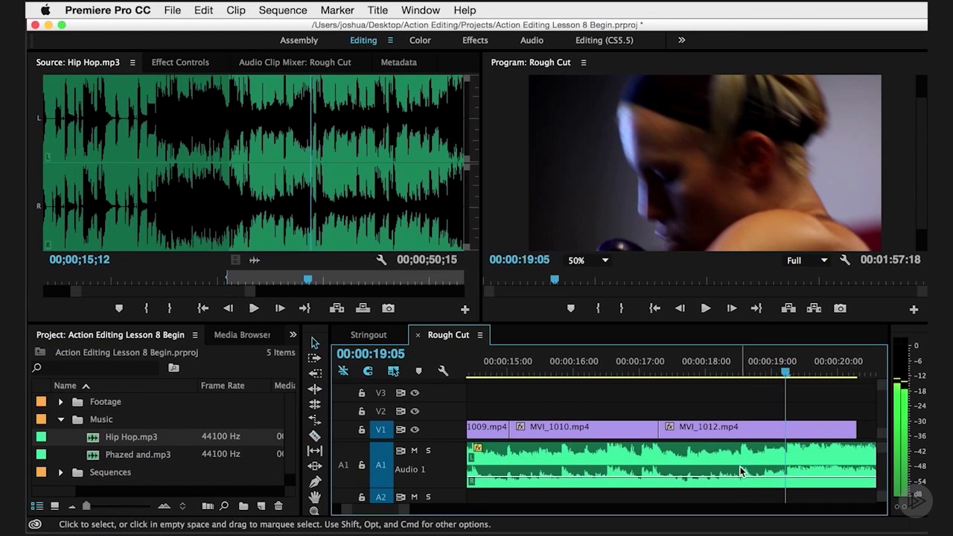
pyautogui.press('c')
pyautogui.click(794, 460)
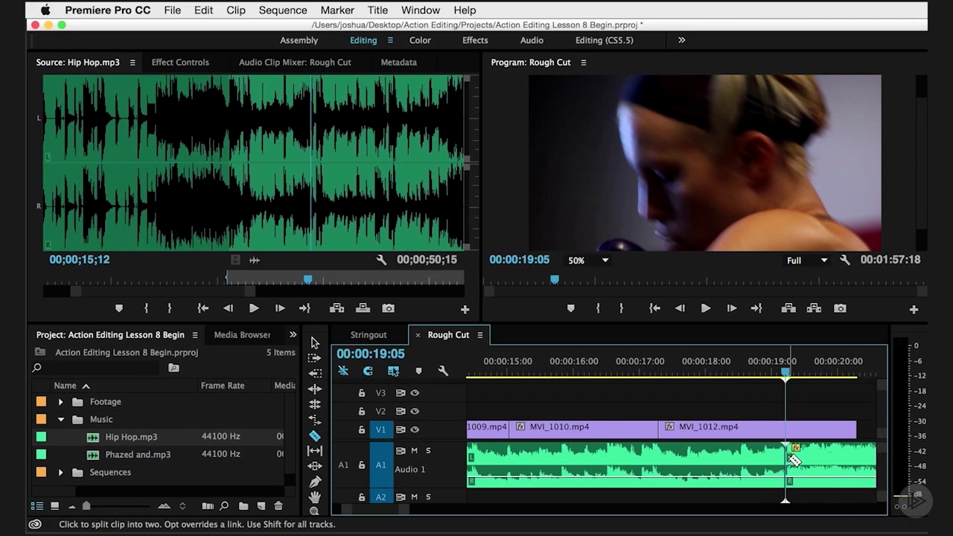
pyautogui.press('v')
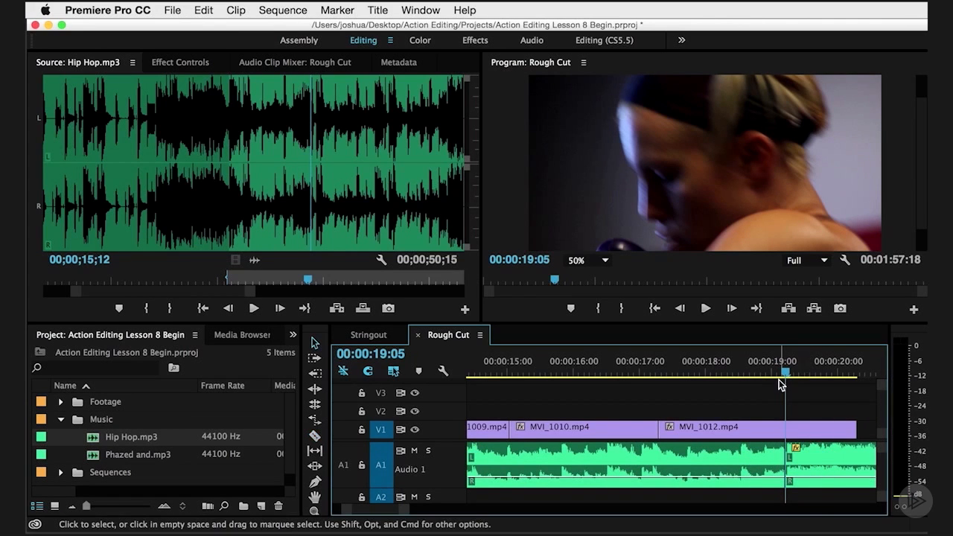
# Listen to the music past the cut for a matching beat and split the A1 clip again at 00:00:21:23.
pyautogui.press('-')
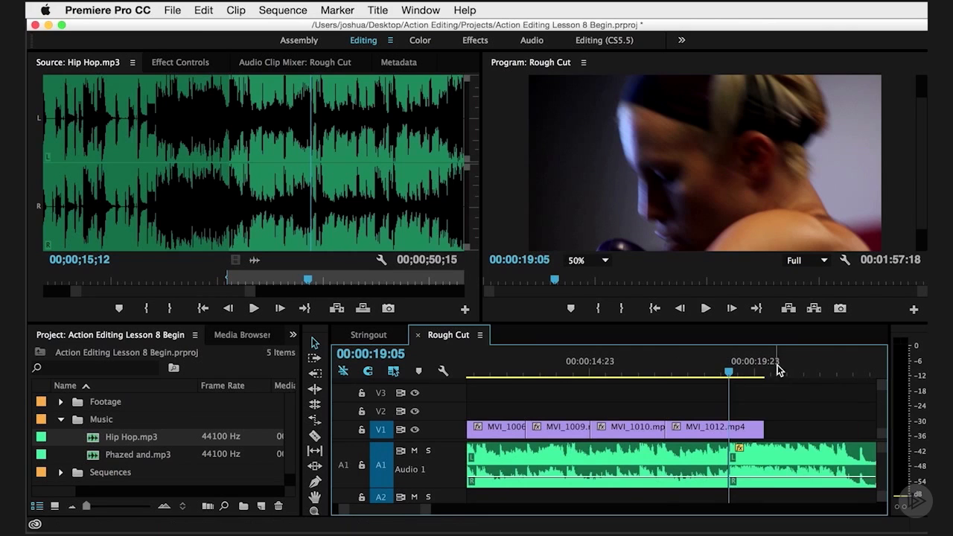
pyautogui.press('space')
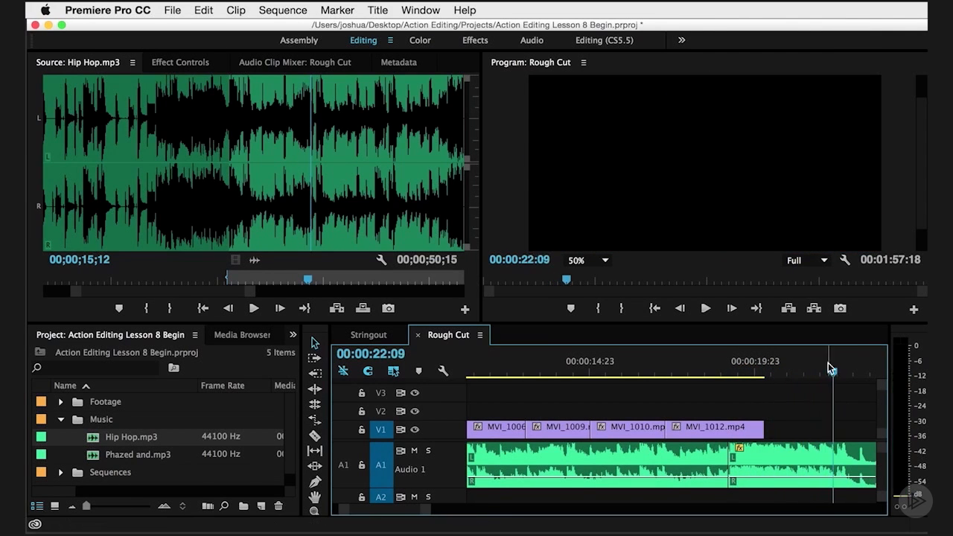
pyautogui.click(809, 366)
pyautogui.press('space')
pyautogui.press('Left')
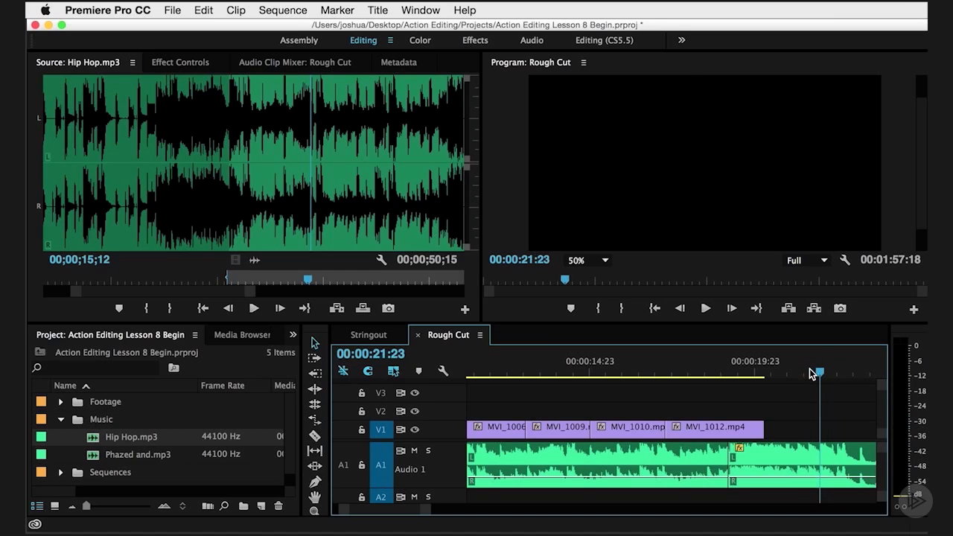
pyautogui.press('Left')
pyautogui.press('Right')
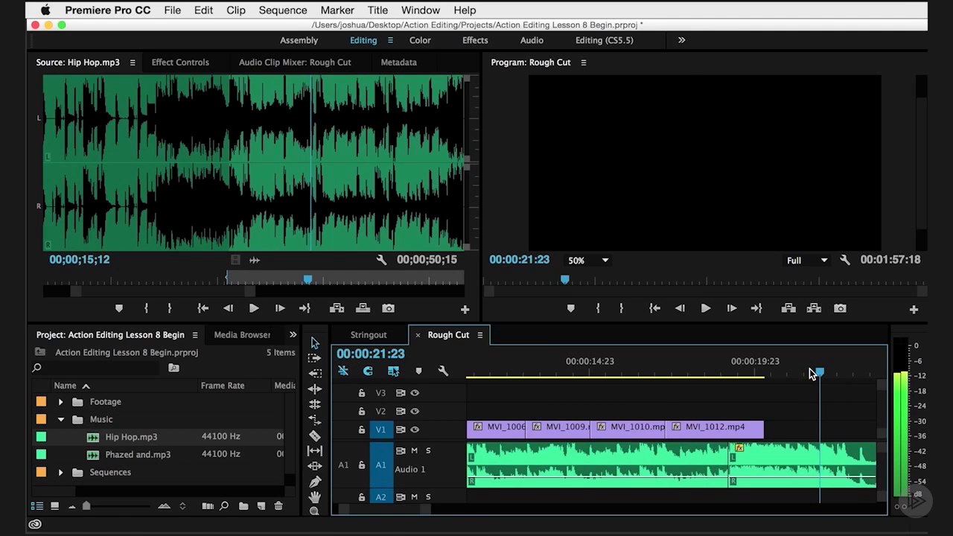
pyautogui.press('c')
pyautogui.click(819, 465)
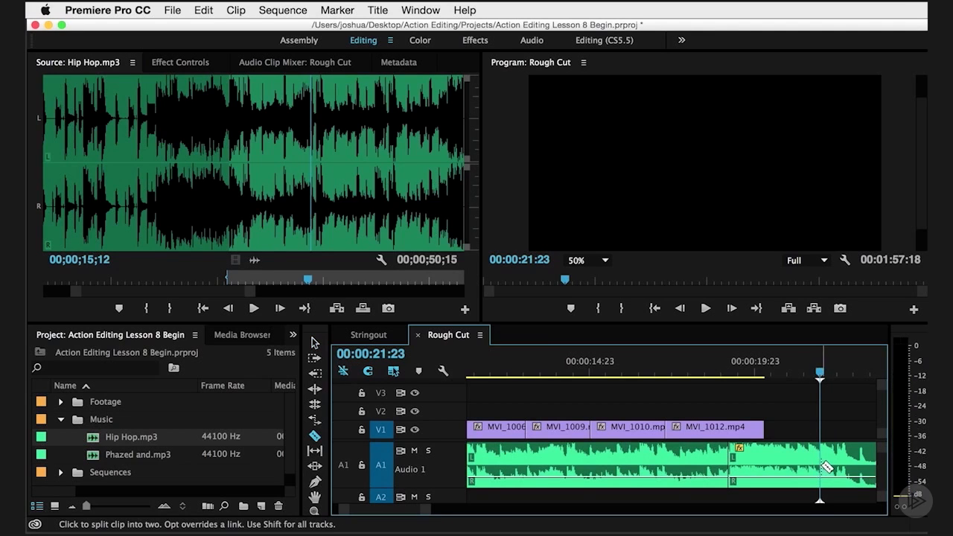
pyautogui.press('v')
# Ripple-delete the A1 music segment between 00:00:19:05 and 00:00:21:23, and play across the join.
pyautogui.click(784, 459)
pyautogui.hotkey('alt', 'BackSpace')
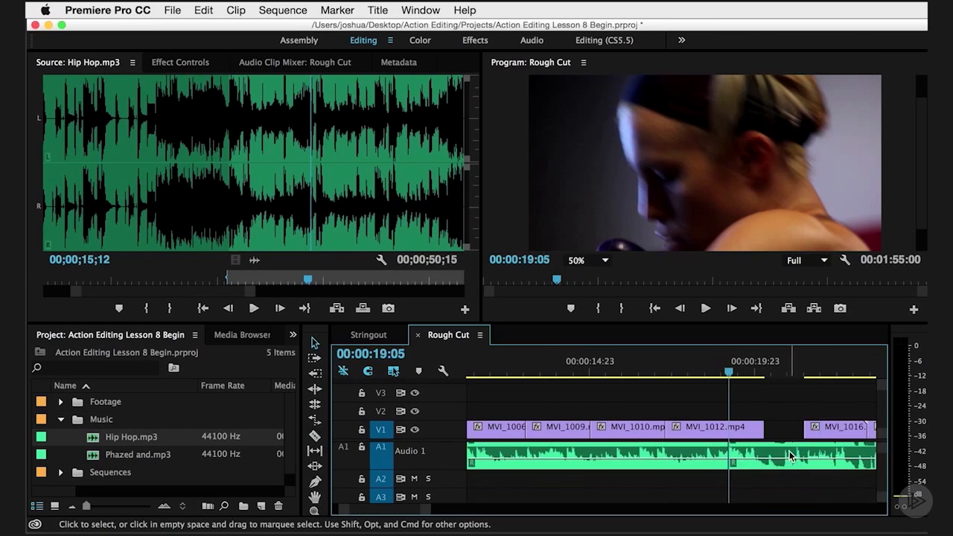
pyautogui.click(667, 371)
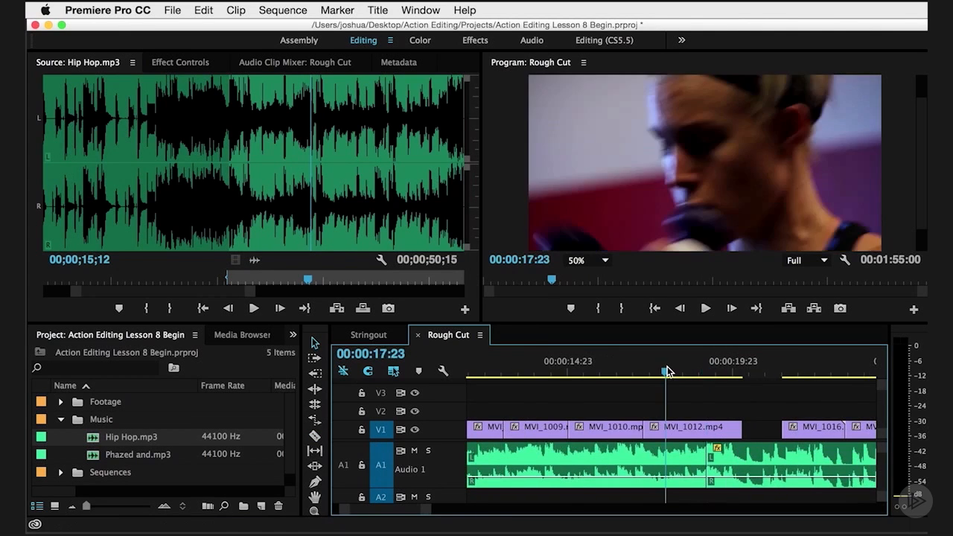
pyautogui.press('space')
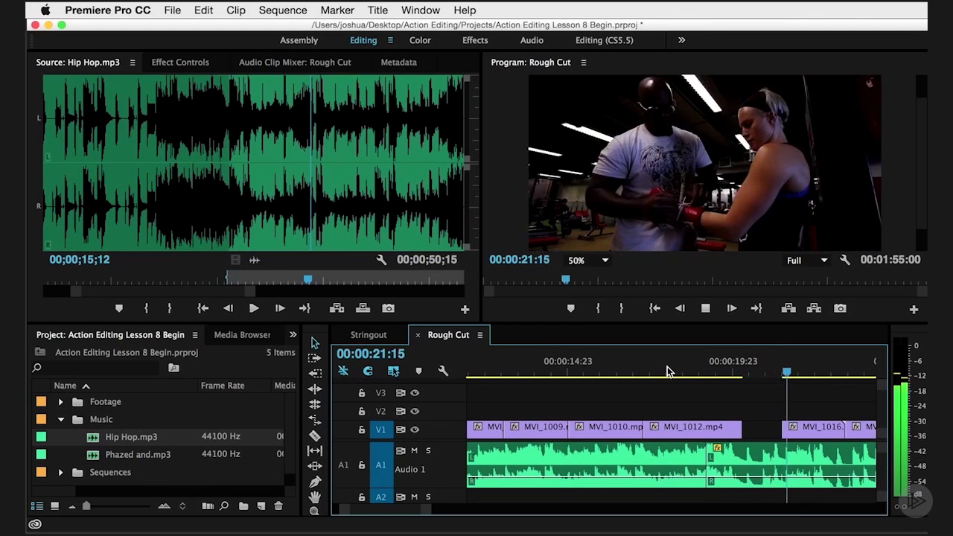
pyautogui.press('space')
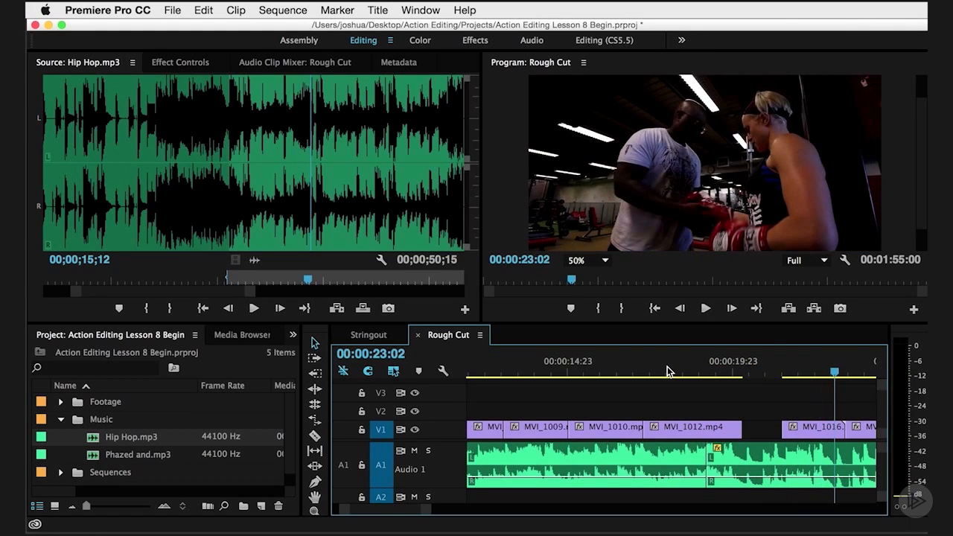
# Play the music under MVI_1018.mp4 to find the next beat change and split the A1 clip at 00:00:27:09.
pyautogui.press('space')
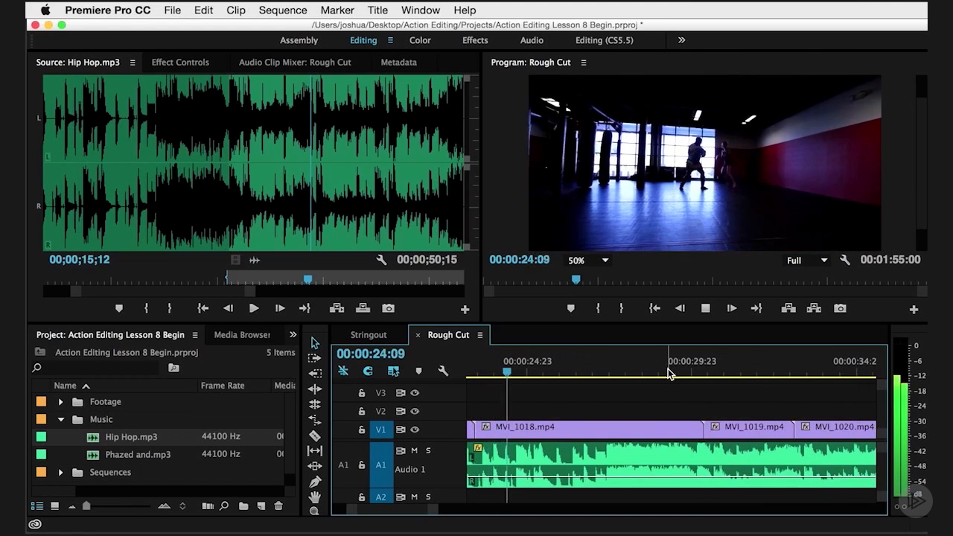
pyautogui.press('Left')
pyautogui.press('Left')
pyautogui.press('Left')
pyautogui.press('Left')
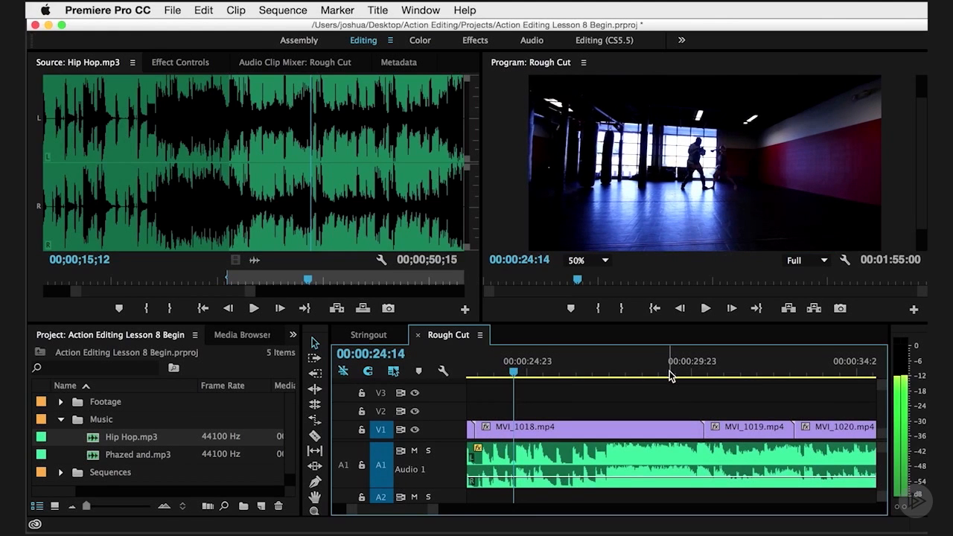
pyautogui.press('Right')
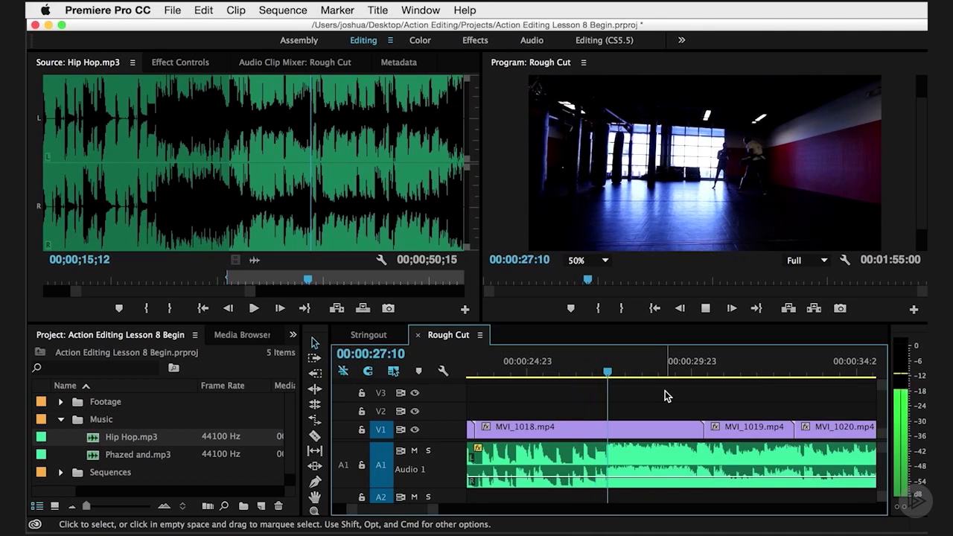
pyautogui.press('space')
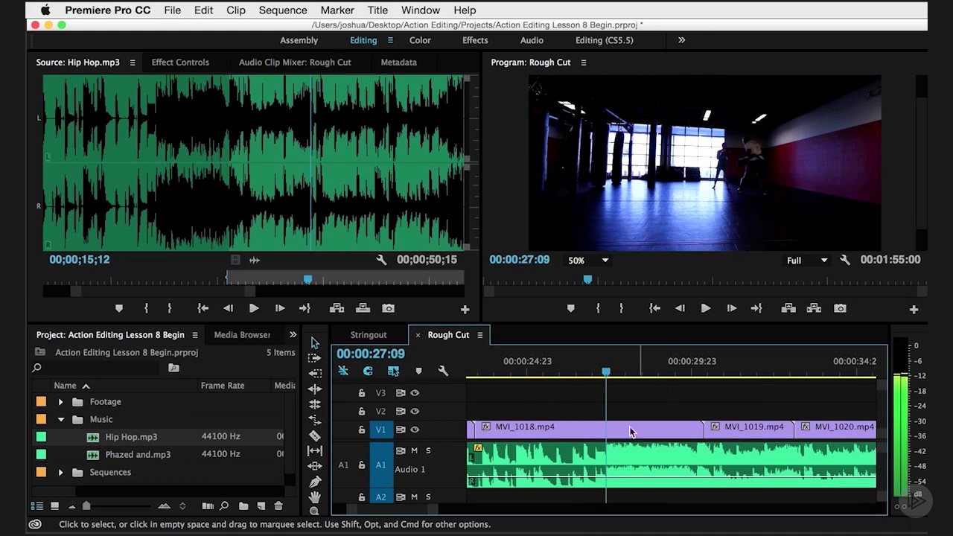
pyautogui.press('c')
pyautogui.click(607, 459)
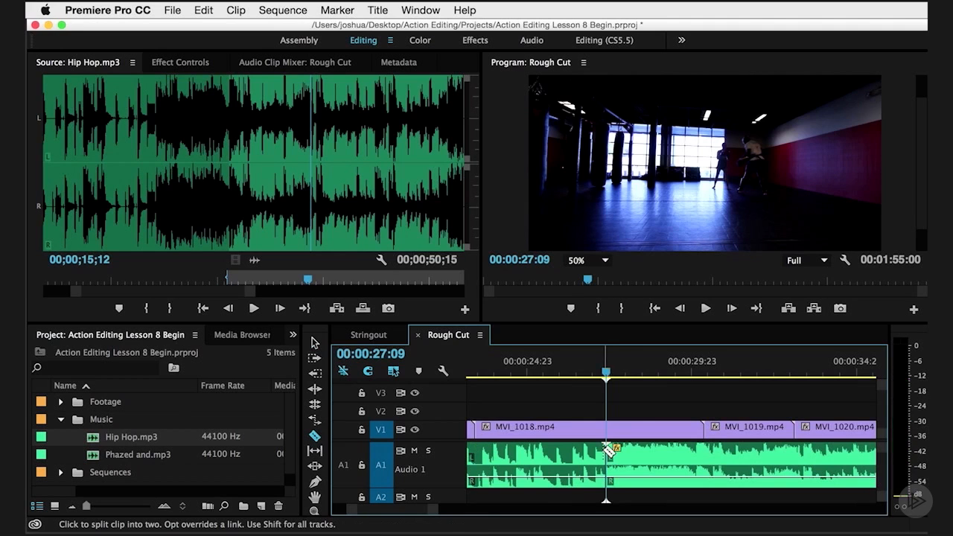
# Try deleting the A1 music between 00:00:19:05 and 00:00:27:09, moving the following segment against the first cut, and play across the join.
pyautogui.moveTo(602, 368); pyautogui.dragTo(666, 376)
pyautogui.press('-')
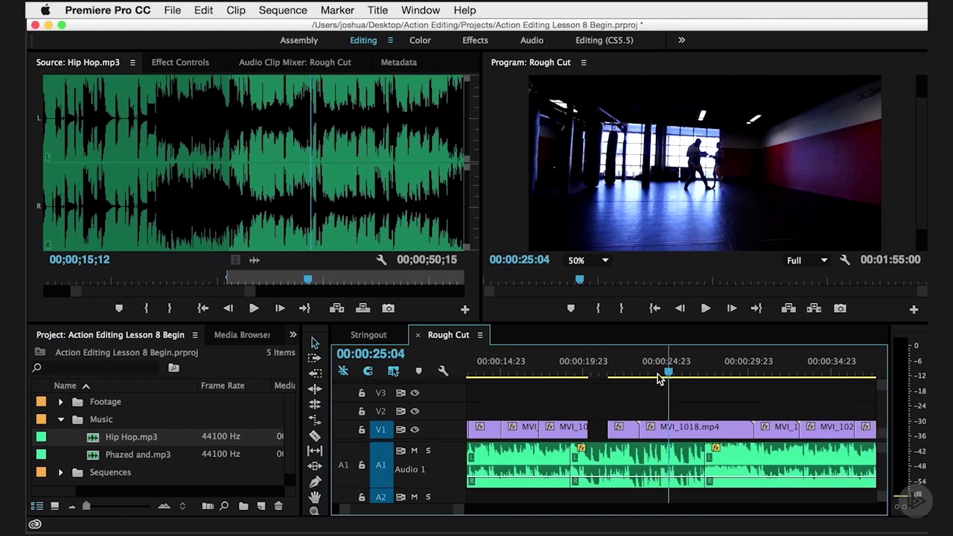
pyautogui.click(547, 370)
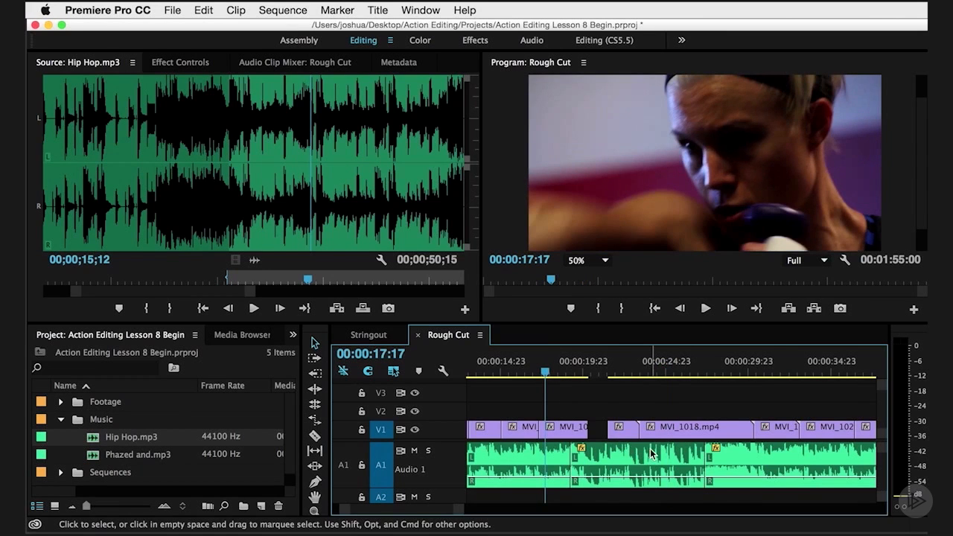
pyautogui.moveTo(743, 455); pyautogui.dragTo(618, 456)
pyautogui.press('space')
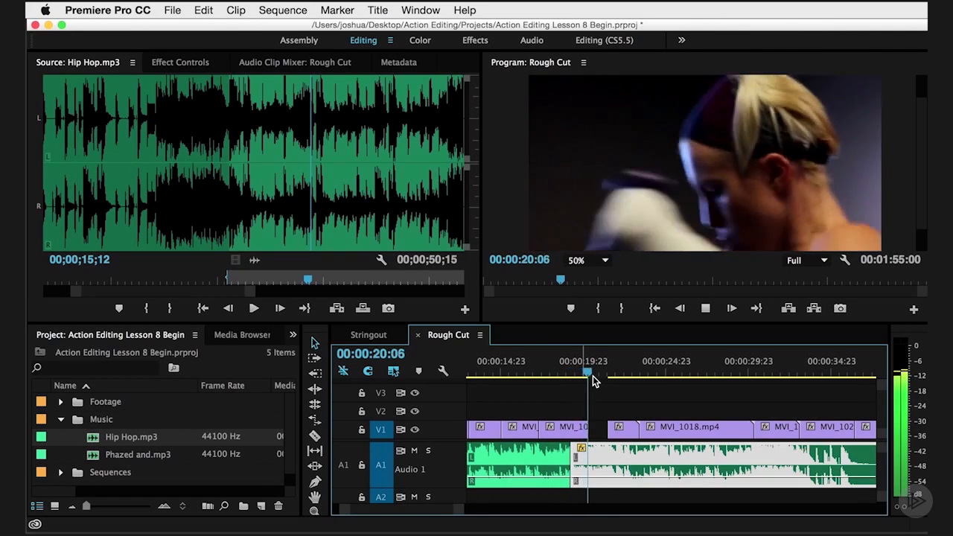
pyautogui.press('space')
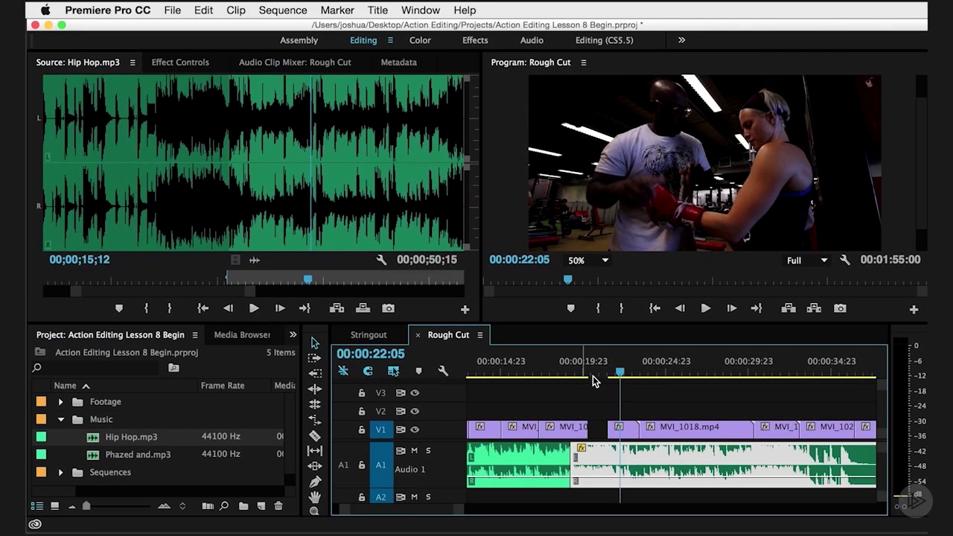
# Undo the move and deletion of the A1 music segments, and return the playhead to 00:00:17:18.
pyautogui.press('super+z')
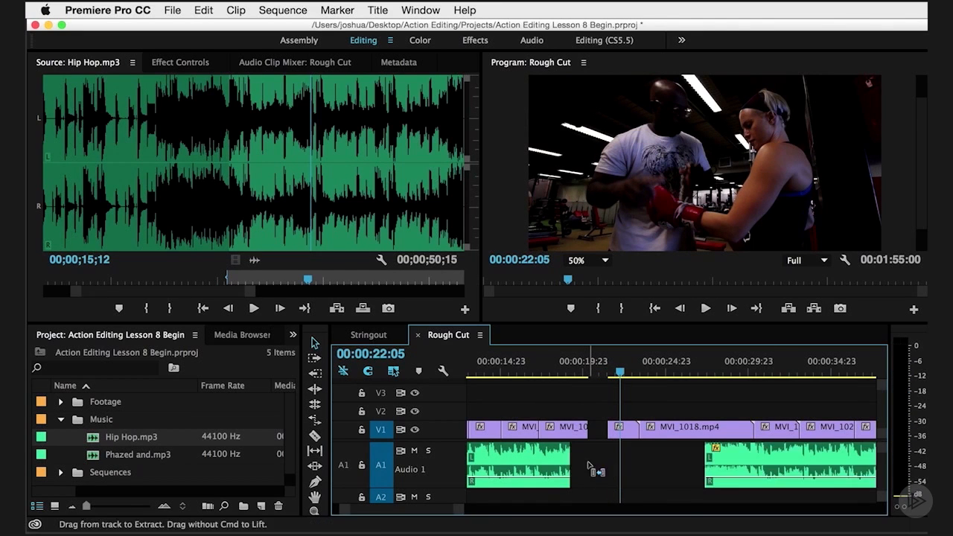
pyautogui.press('super+z')
pyautogui.moveTo(563, 361); pyautogui.dragTo(548, 363)
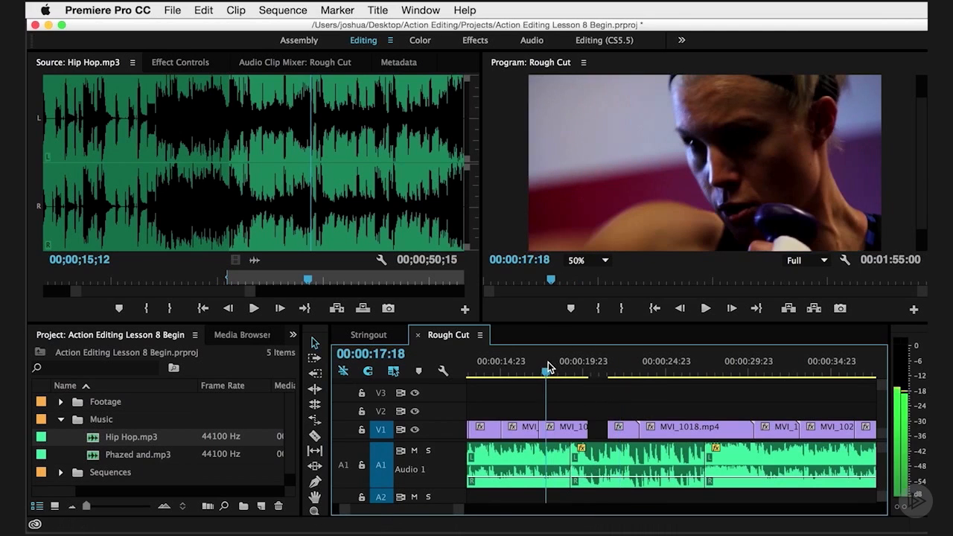
# Show the whole Rough Cut sequence and examine the music's end, its middle section and the last group of V1 clips.
pyautogui.press('-')
pyautogui.press('-')
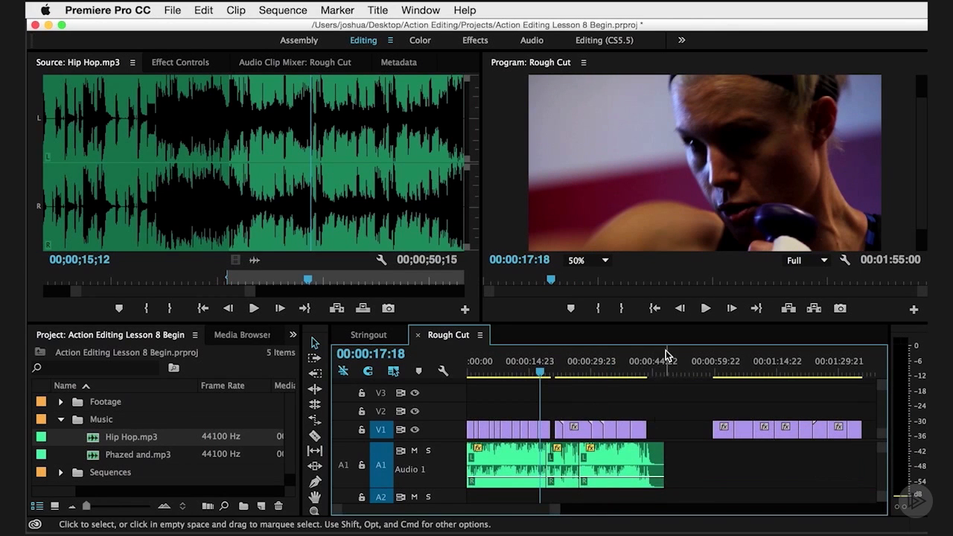
pyautogui.click(654, 375)
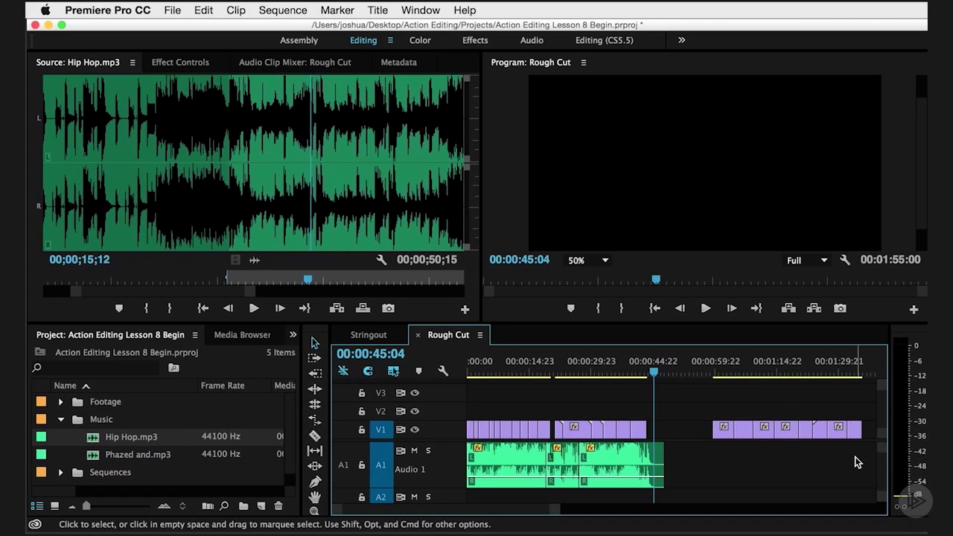
pyautogui.click(620, 367)
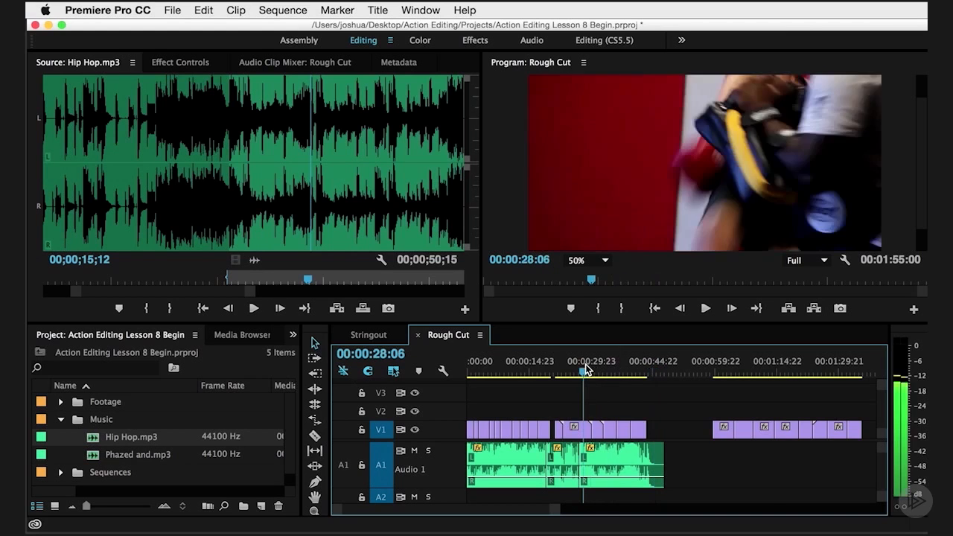
pyautogui.click(772, 368)
pyautogui.moveTo(804, 368); pyautogui.dragTo(832, 370)
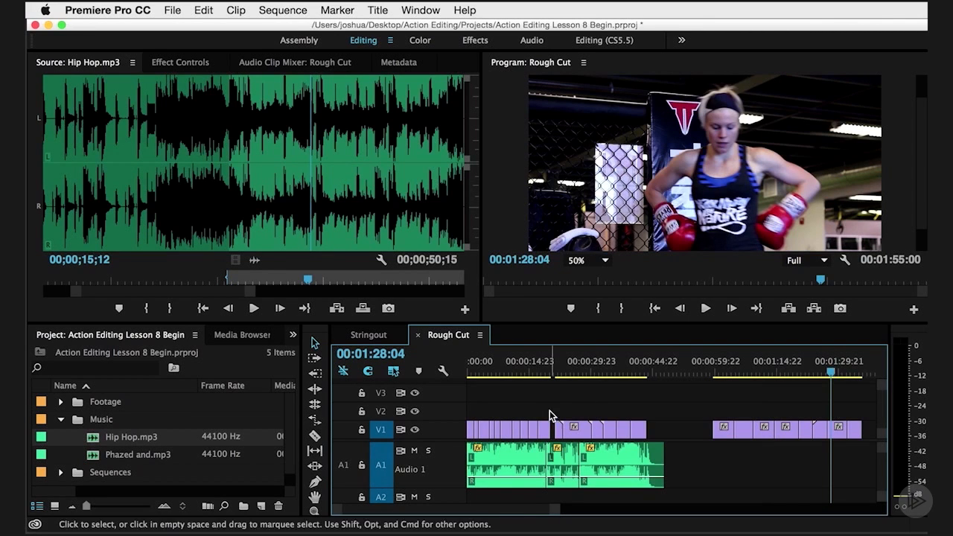
pyautogui.scroll(1, 549, 412)
pyautogui.hscroll(1, 549, 412)
pyautogui.hscroll(-1, 631, 413)
pyautogui.scroll(-1, 631, 413)
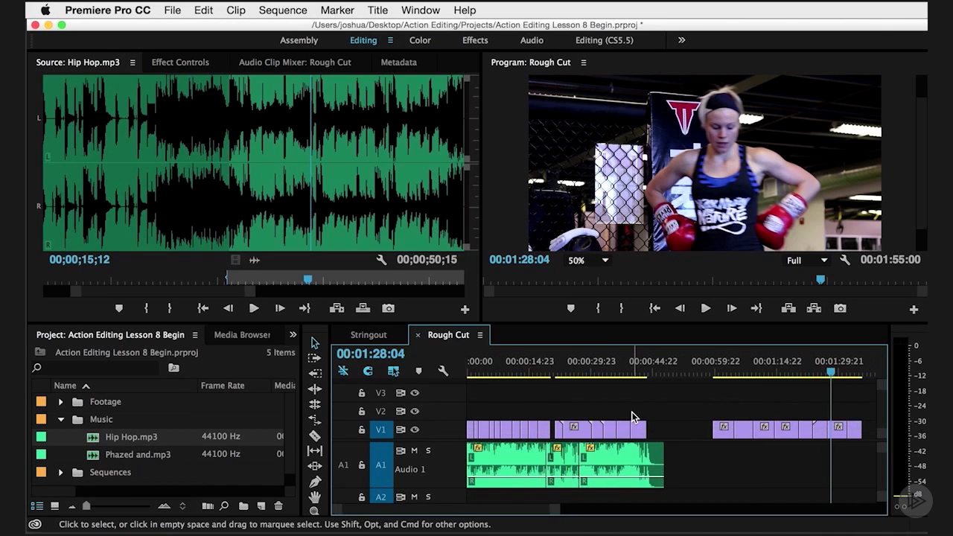